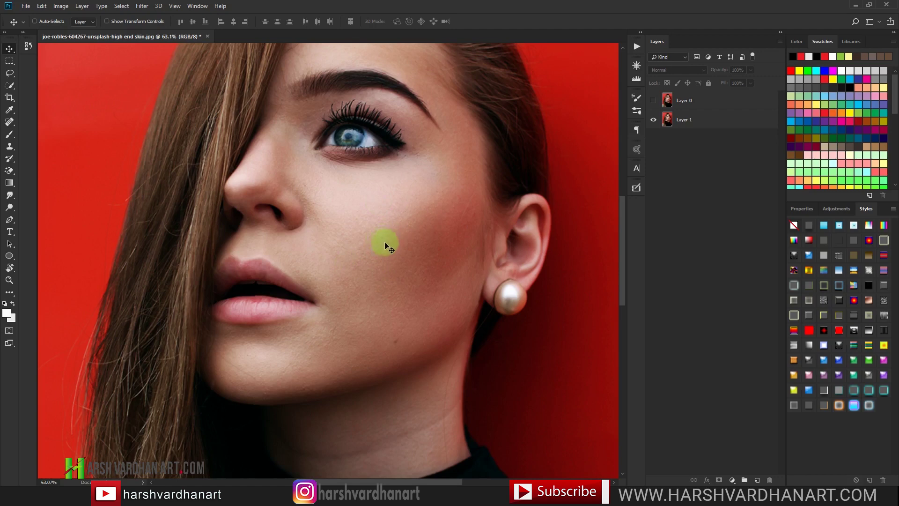
Step: Toggle Layer 0's visibility to compare the woman's skin before and after retouching, leaving the layer visible
key(ctrl+space)
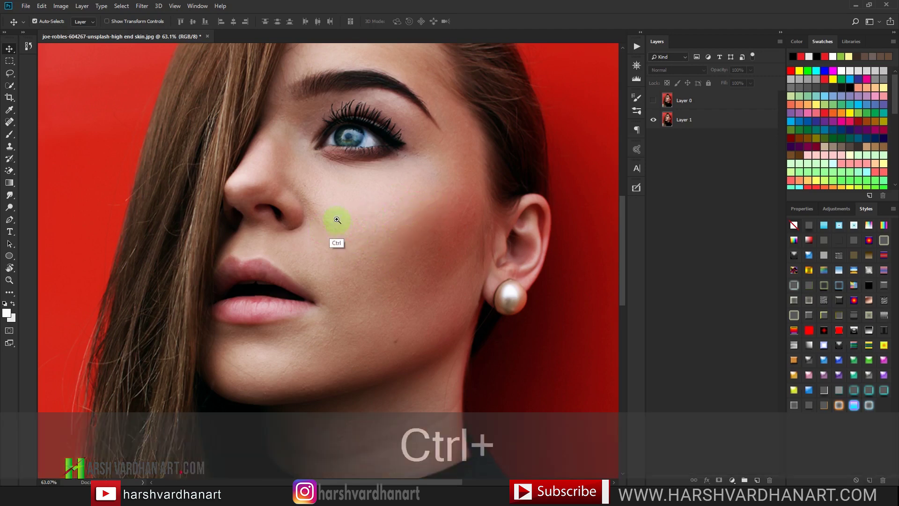
click(370, 233)
key(ctrl+minus)
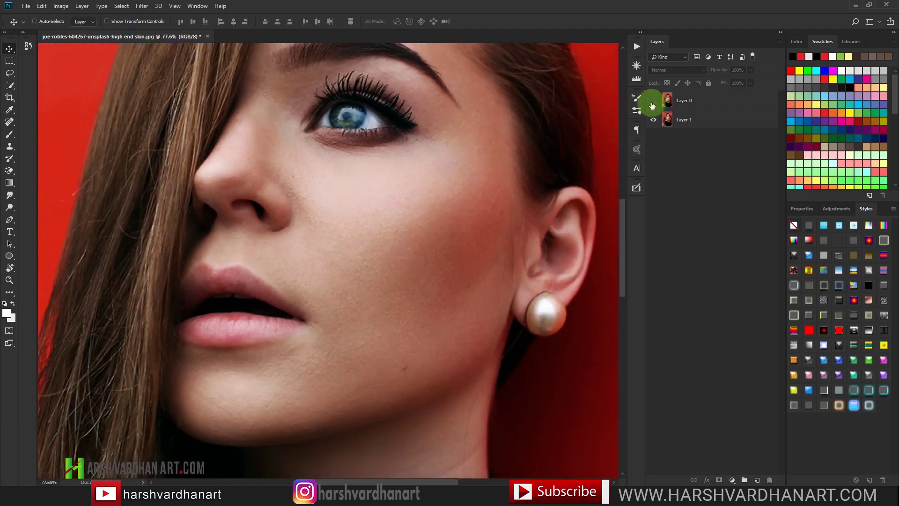
click(653, 102)
click(653, 101)
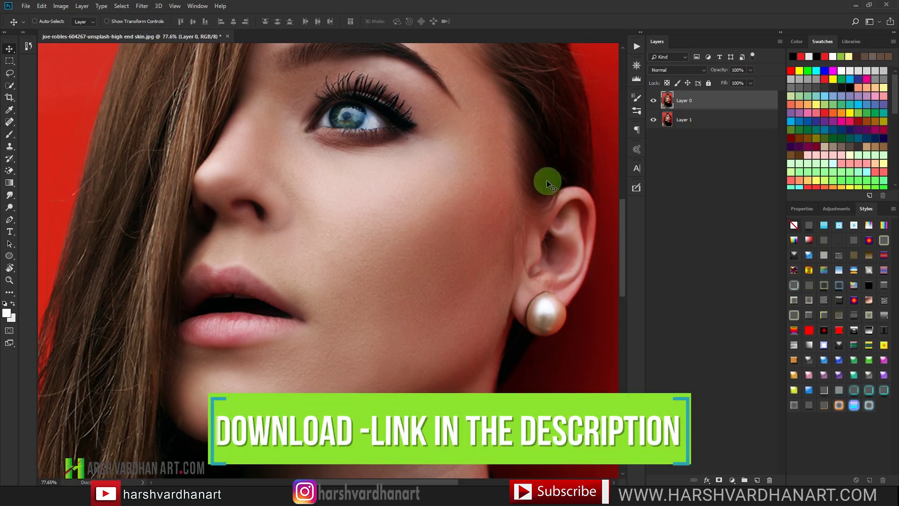
Step: Choose the Dodge tool and set its exposure to 10% with the Midtones range for work on Layer 0
scroll(542, 187, down, 5)
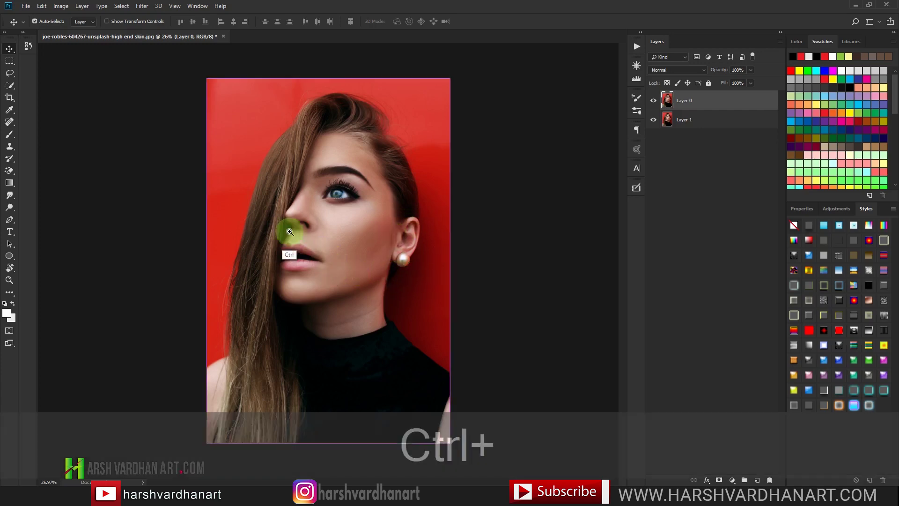
drag(287, 226, 370, 246)
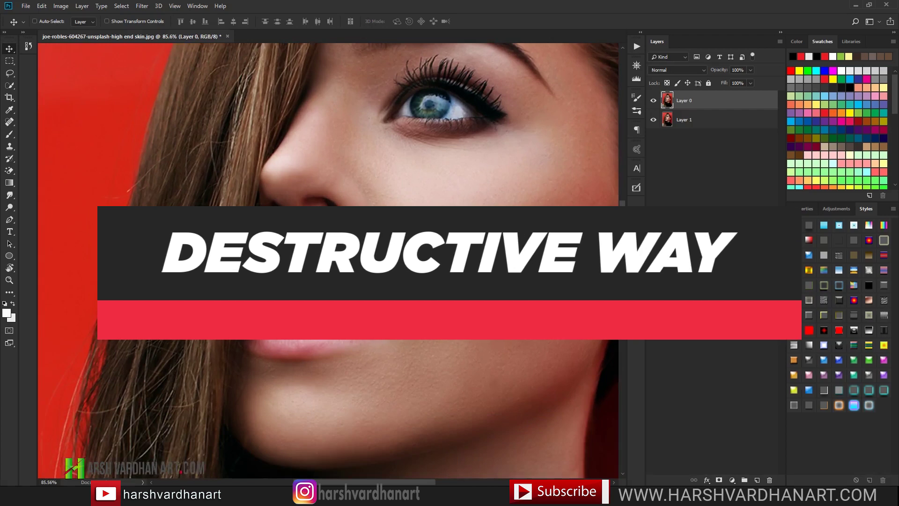
click(12, 212)
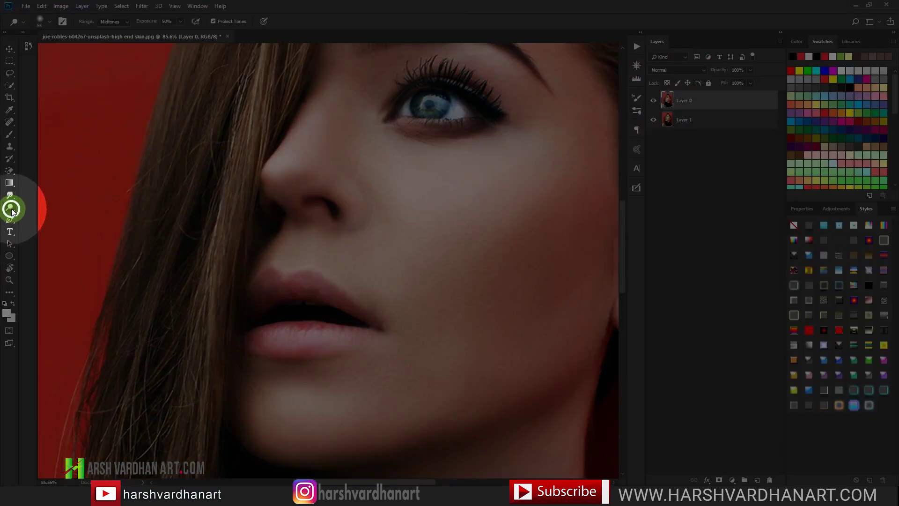
right_click(12, 211)
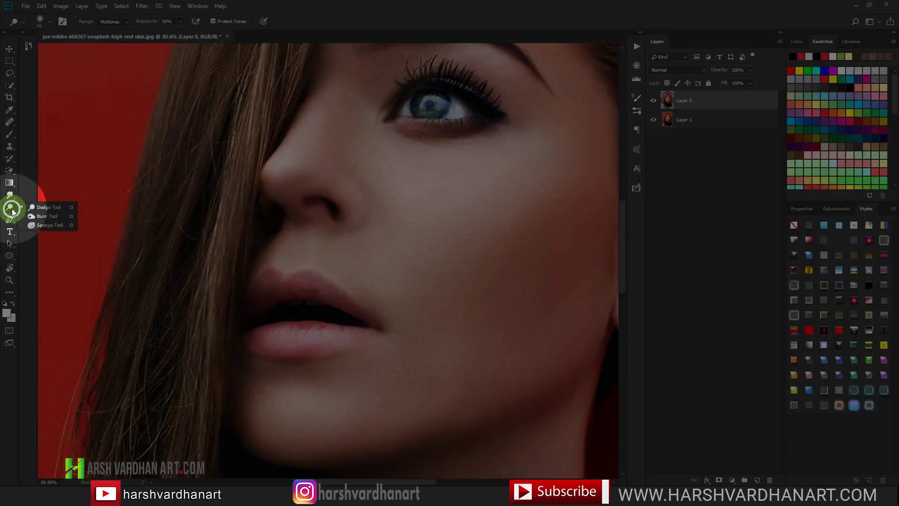
click(53, 209)
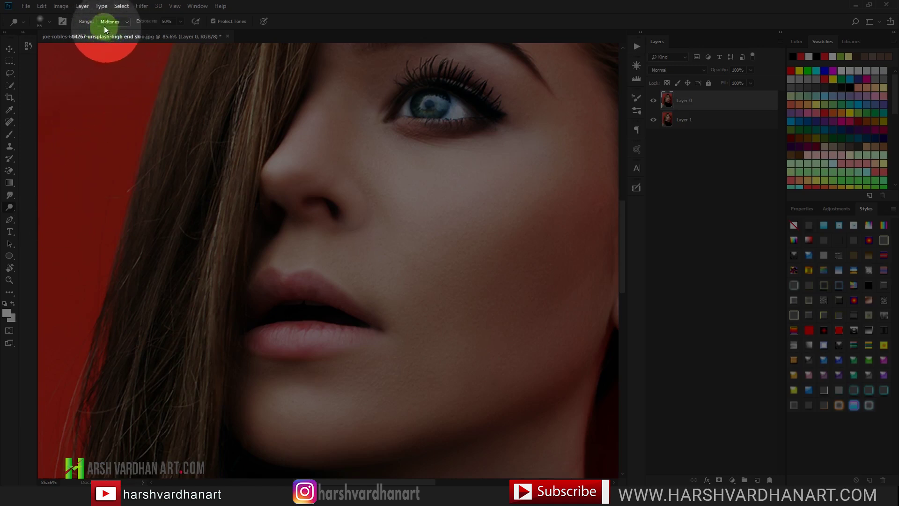
double_click(166, 21)
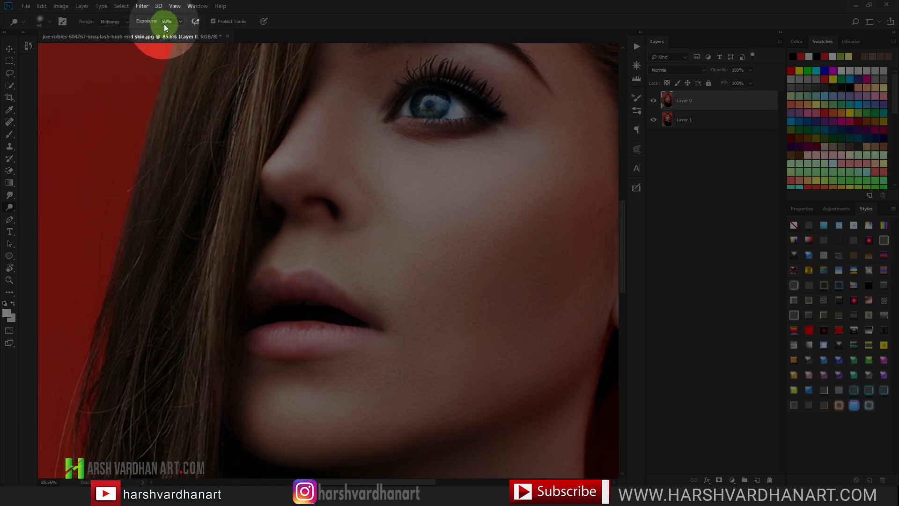
text(10)
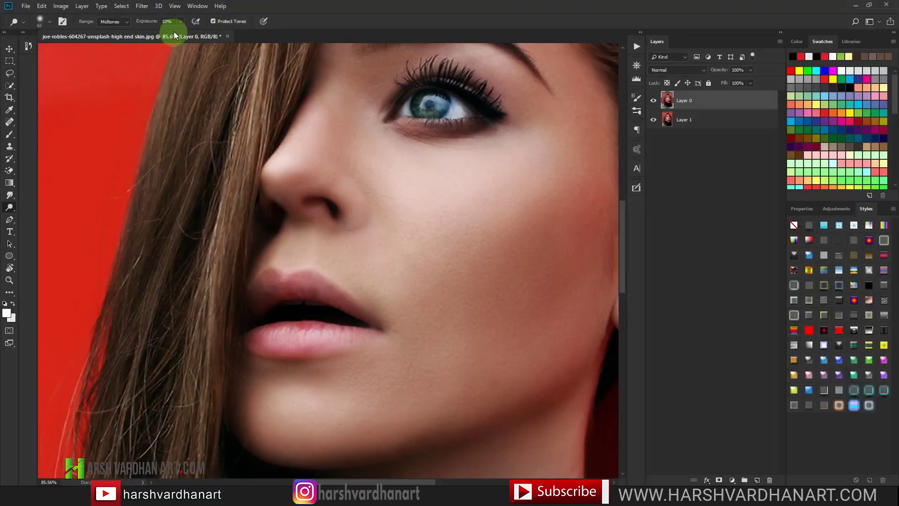
Step: Brighten the nose, under-eye area, chin and cheek highlights on Layer 0 with Dodge strokes, enlarging the brush to 100 px
key(ctrl+space)
mouse_move(364, 157)
mouse_down()
mouse_move(371, 147)
mouse_move(363, 141)
mouse_up()
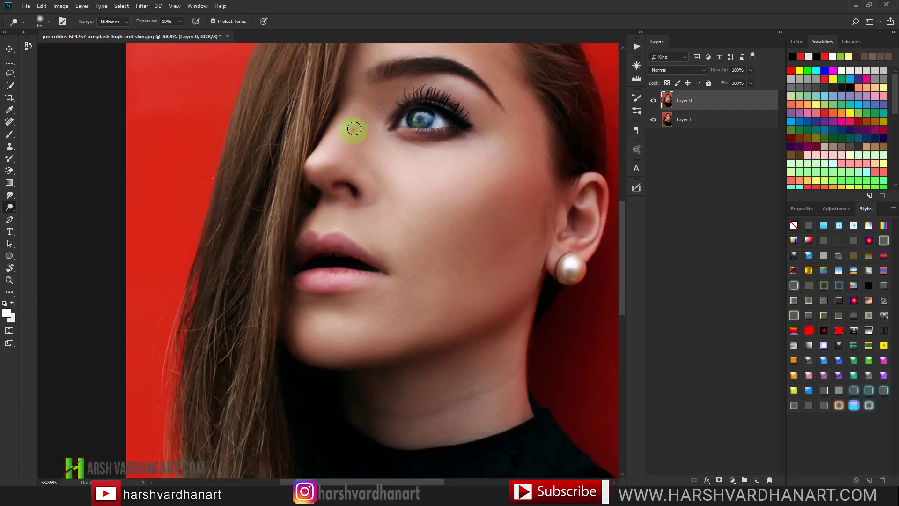
drag(418, 166, 432, 164)
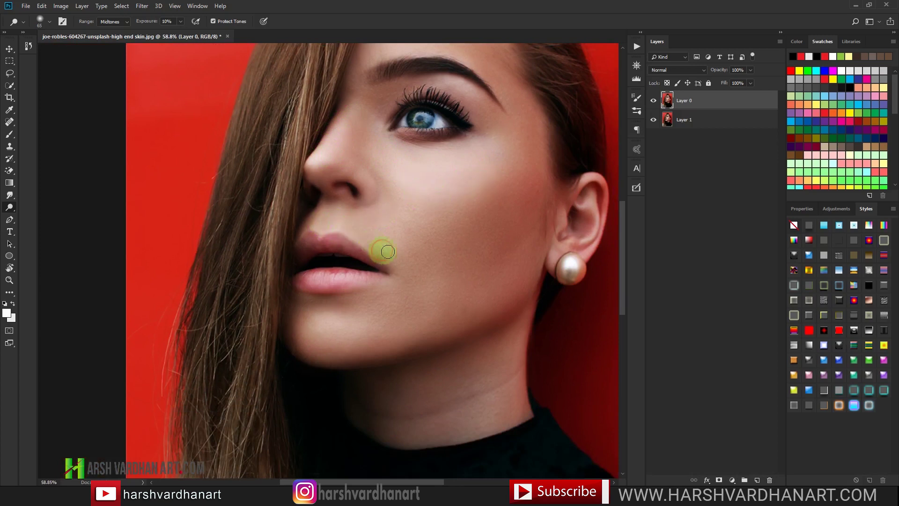
mouse_move(334, 281)
mouse_down()
mouse_move(372, 280)
mouse_move(327, 301)
mouse_up()
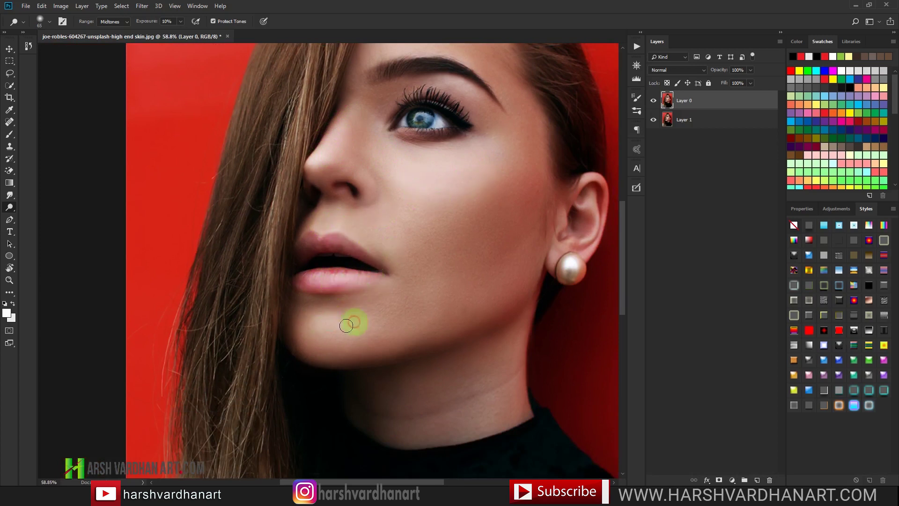
key(bracketright)
key(bracketright)
key(bracketright)
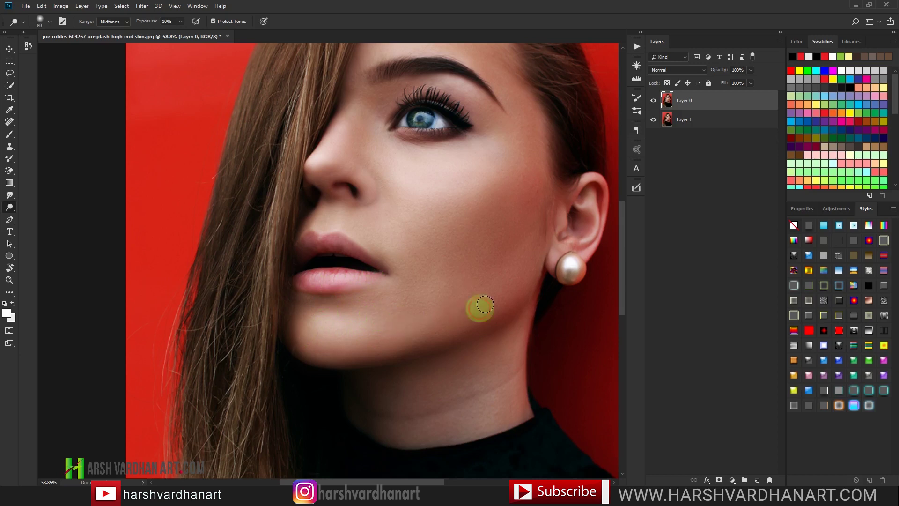
mouse_move(467, 188)
mouse_down()
mouse_move(473, 165)
mouse_move(462, 128)
mouse_move(415, 97)
mouse_move(469, 90)
mouse_move(480, 100)
mouse_move(467, 125)
mouse_move(507, 177)
mouse_move(487, 185)
mouse_up()
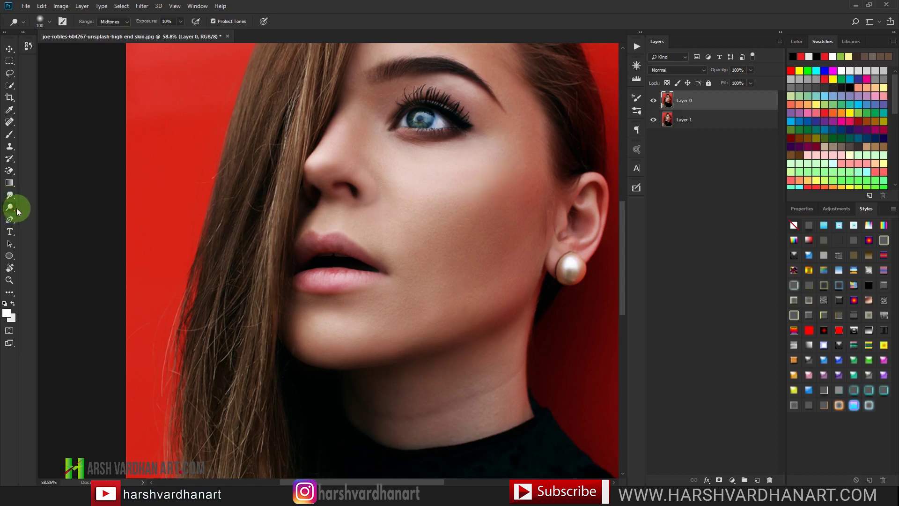
Step: Darken the shadow areas of the cheek and the forehead along the hairline on Layer 0 with the Burn tool
drag(16, 208, 46, 219)
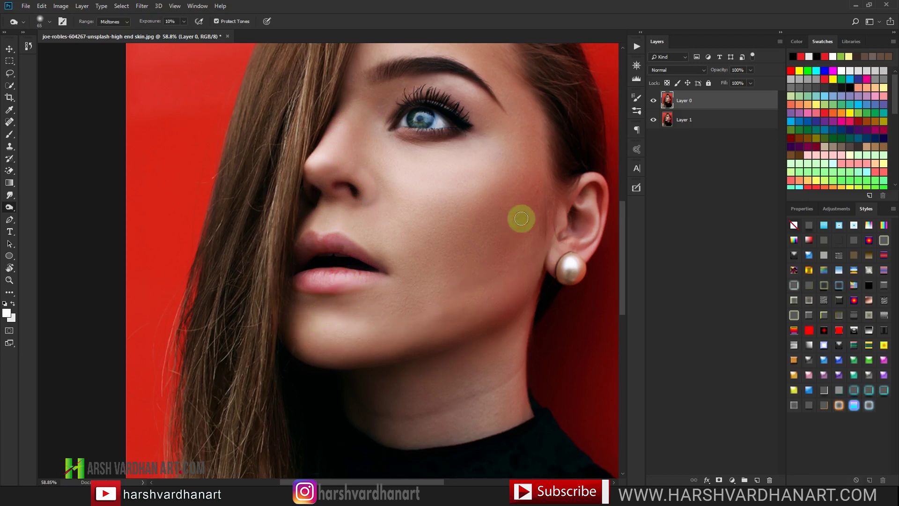
scroll(450, 168, up, 3)
mouse_move(360, 109)
mouse_down()
mouse_move(386, 179)
mouse_move(394, 177)
mouse_move(370, 70)
mouse_move(345, 96)
mouse_up()
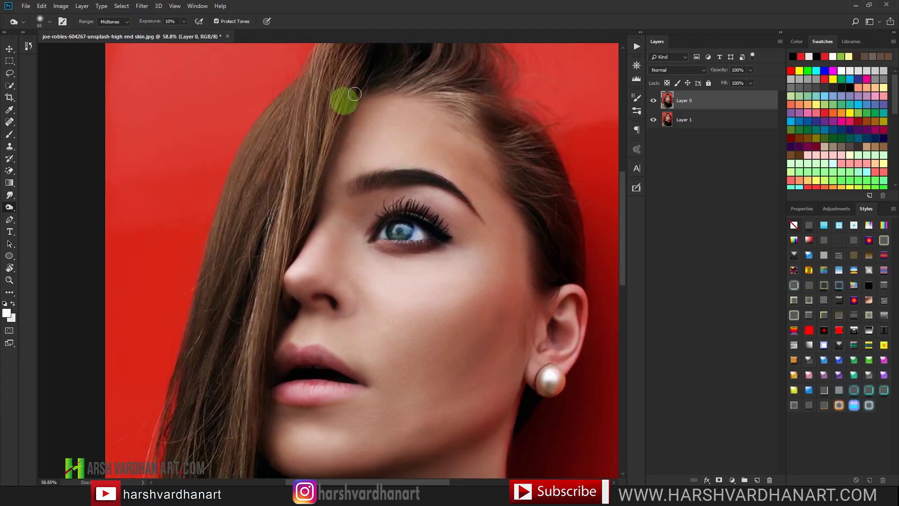
Step: Compare the face with and without the dodge and burn strokes by hiding and showing Layer 0
click(653, 101)
click(653, 100)
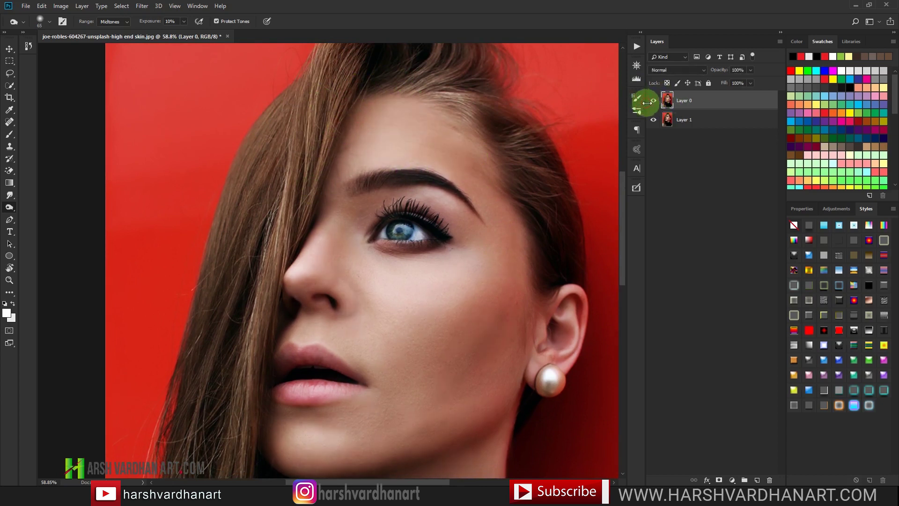
mouse_move(489, 209)
mouse_down()
mouse_move(480, 251)
mouse_move(485, 197)
mouse_up()
mouse_move(583, 145)
mouse_down()
mouse_move(553, 168)
mouse_move(556, 184)
mouse_move(541, 202)
mouse_move(556, 203)
mouse_move(630, 152)
mouse_move(638, 108)
mouse_move(621, 99)
mouse_move(642, 137)
mouse_move(629, 113)
mouse_move(671, 94)
mouse_up()
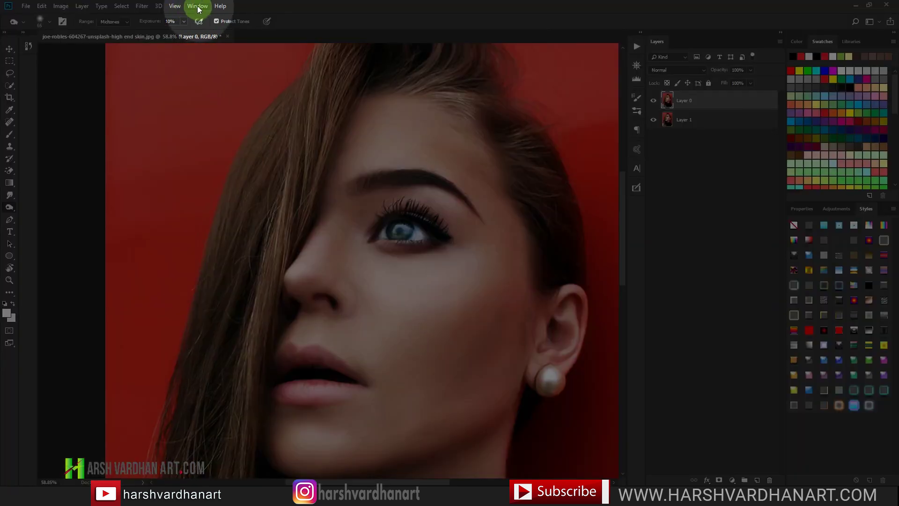
Step: Revert the image to the Layer Order history state, undoing all Dodge and Burn strokes
click(198, 6)
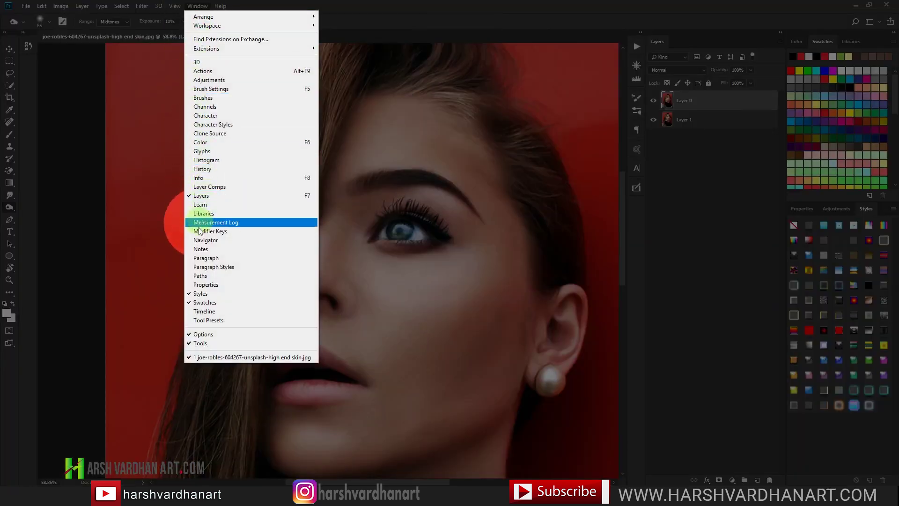
click(204, 170)
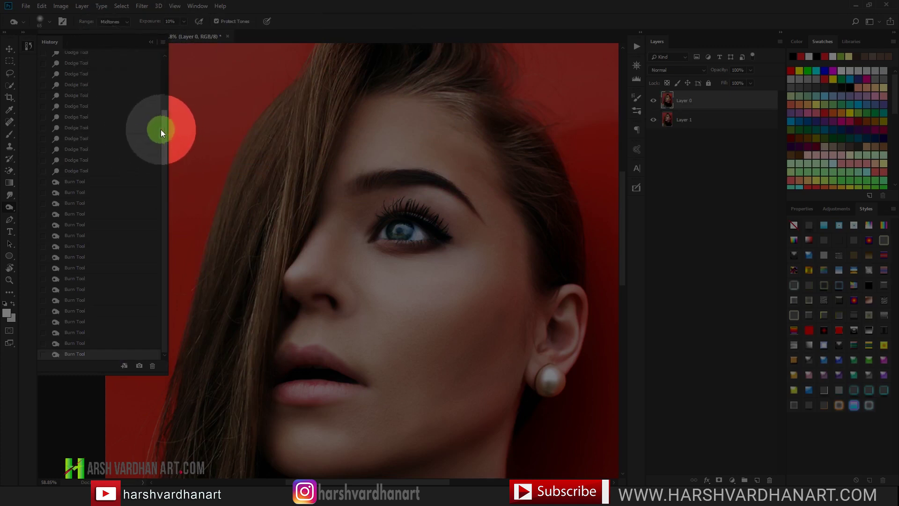
drag(164, 128, 167, 85)
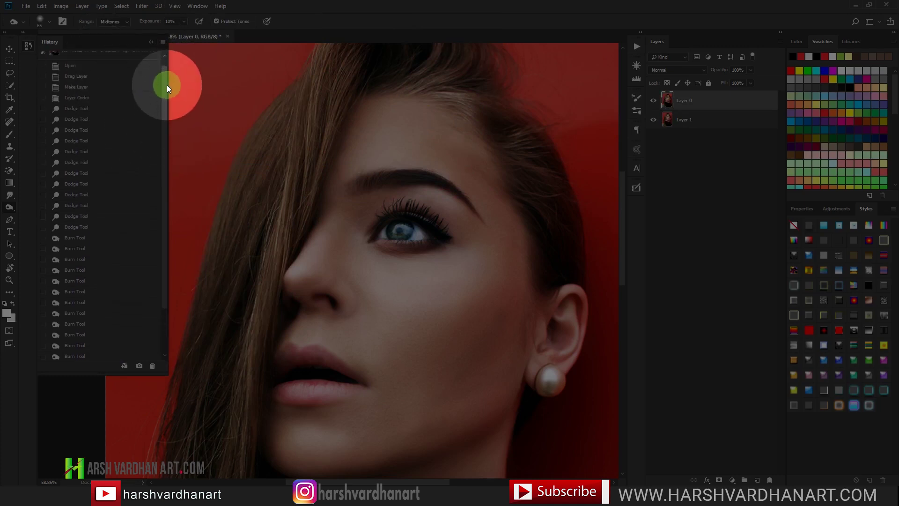
click(81, 98)
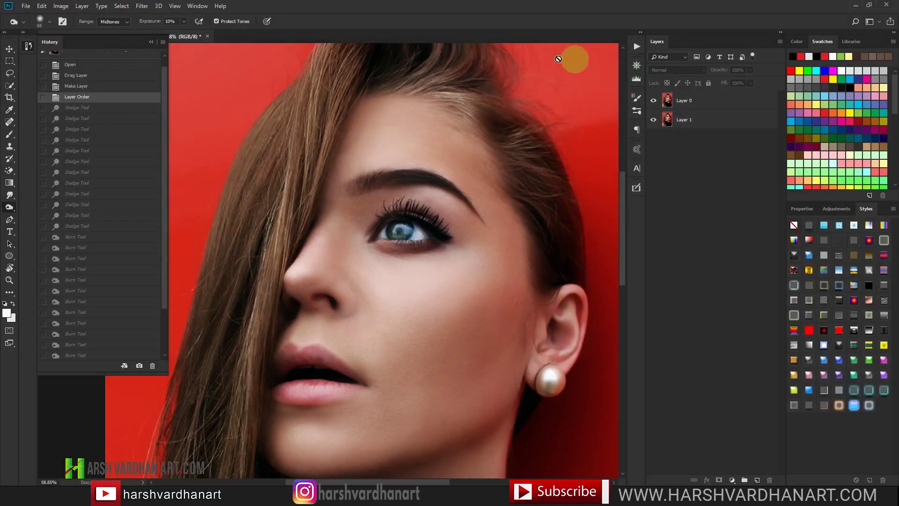
click(28, 47)
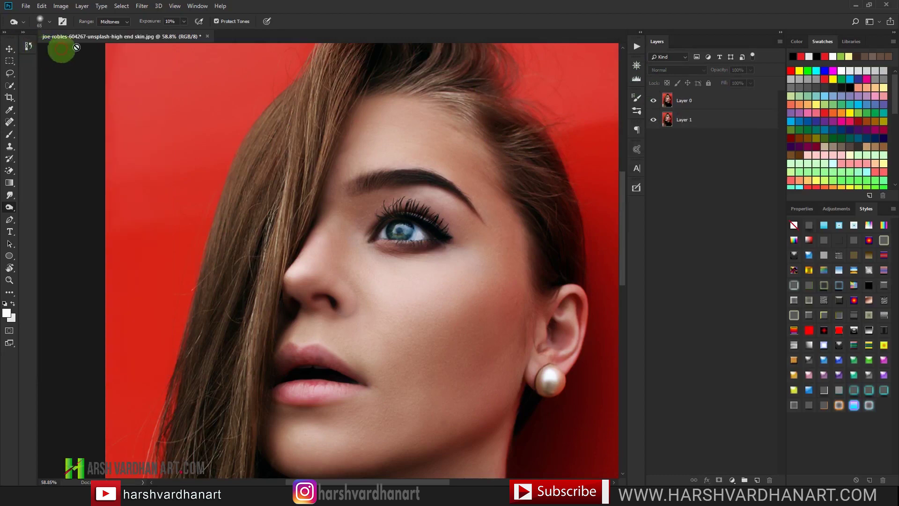
Step: Examine the history list of the image for the undone Dodge and Burn states and close it
key(ctrl+space)
drag(596, 127, 397, 299)
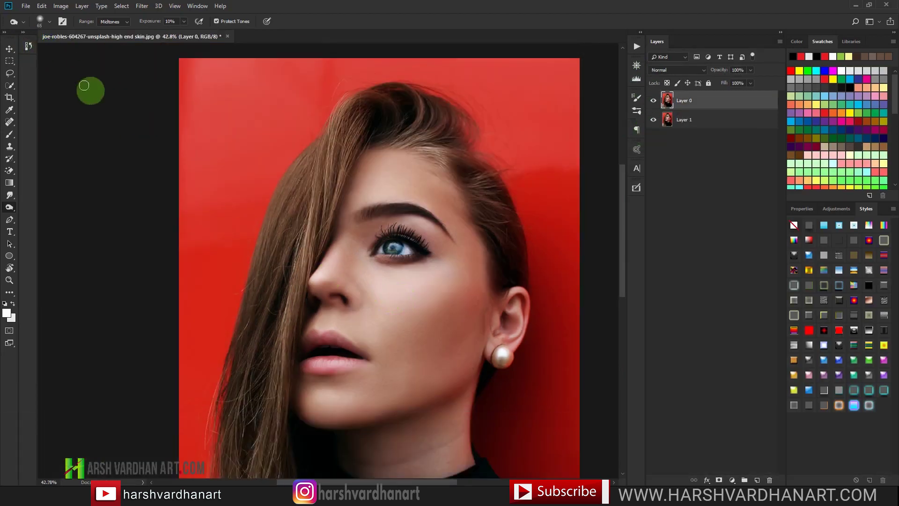
click(29, 49)
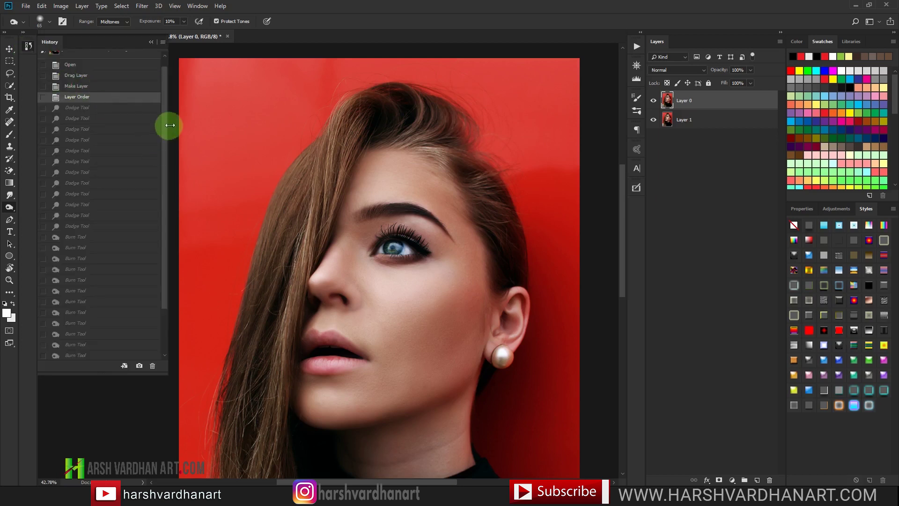
scroll(165, 151, up, 1)
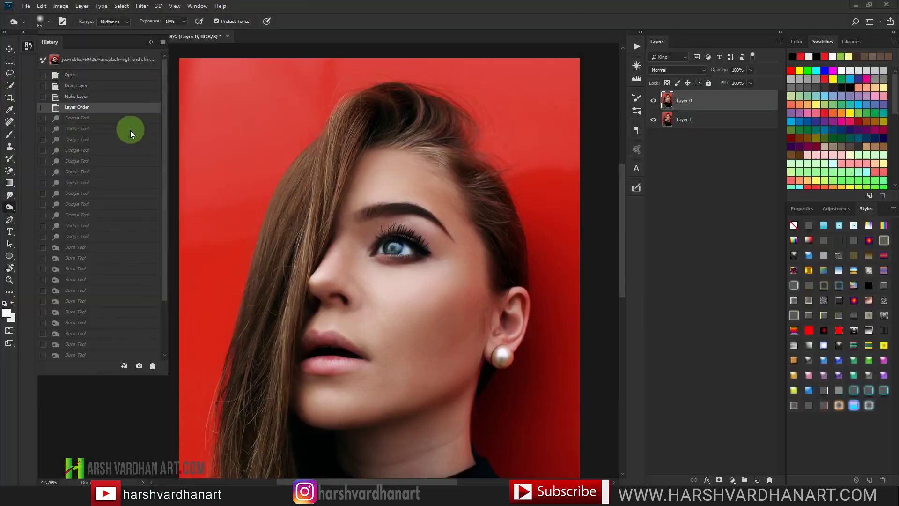
click(28, 46)
click(29, 47)
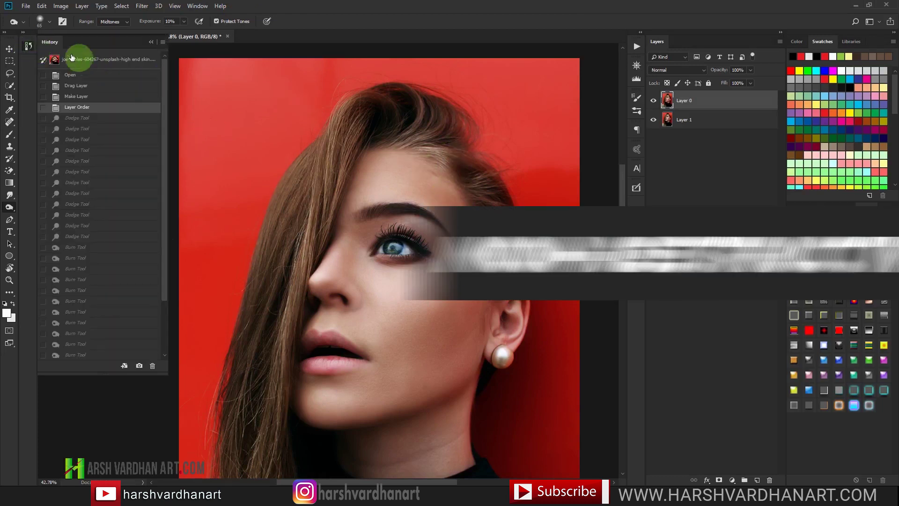
click(29, 48)
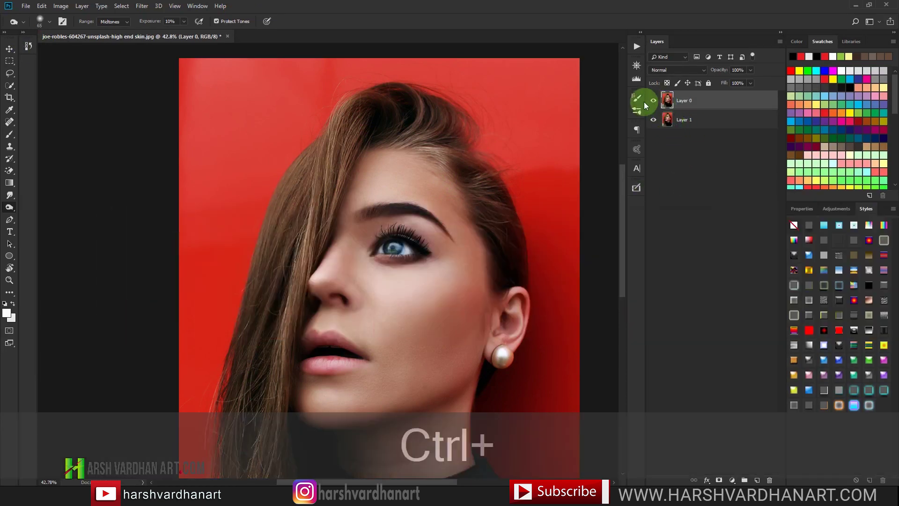
Step: Try duplicating Layer 0 as a separate retouching copy and undo the duplication
key(ctrl+j)
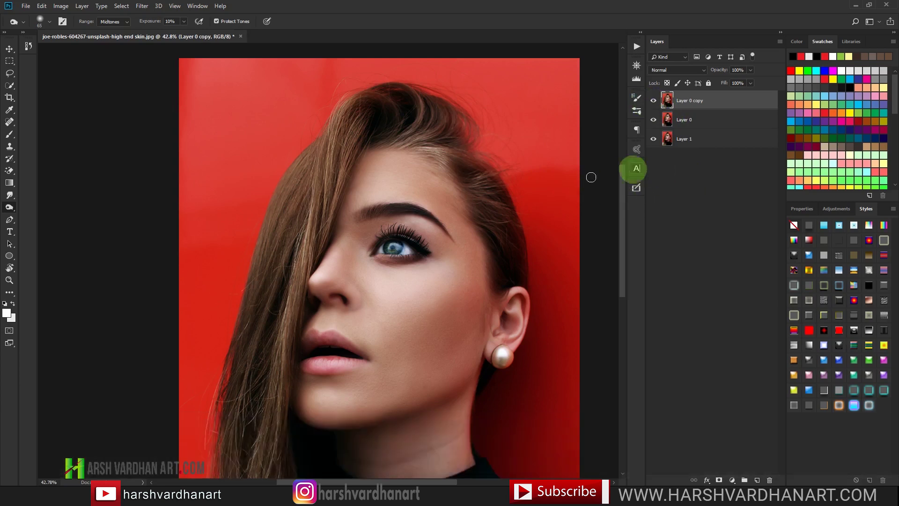
mouse_move(348, 225)
mouse_down()
mouse_move(345, 249)
mouse_move(375, 271)
mouse_up()
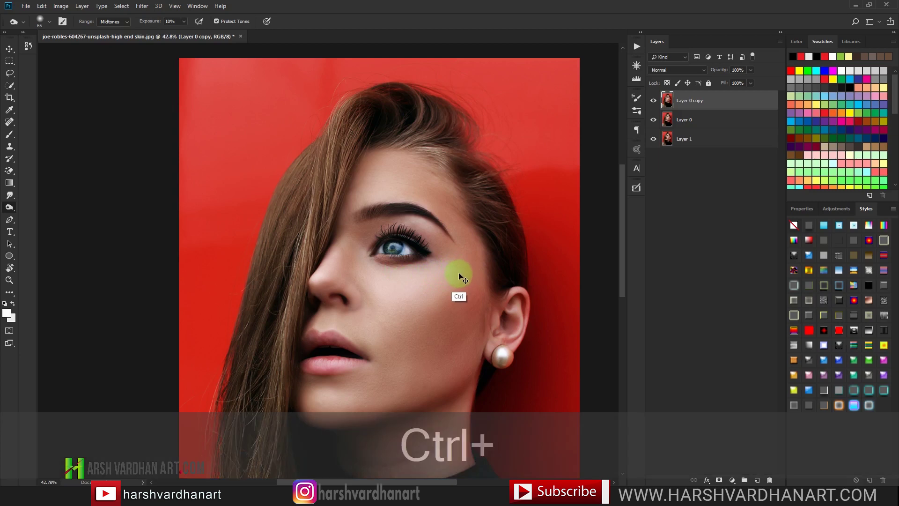
key(ctrl+z)
key(ctrl+alt+z)
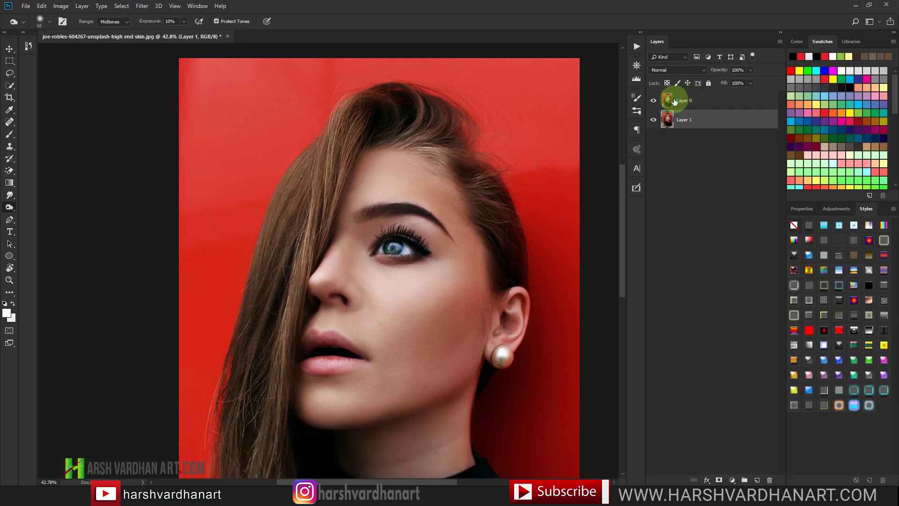
Step: Add a Curves adjustment layer directly above Layer 0
click(669, 101)
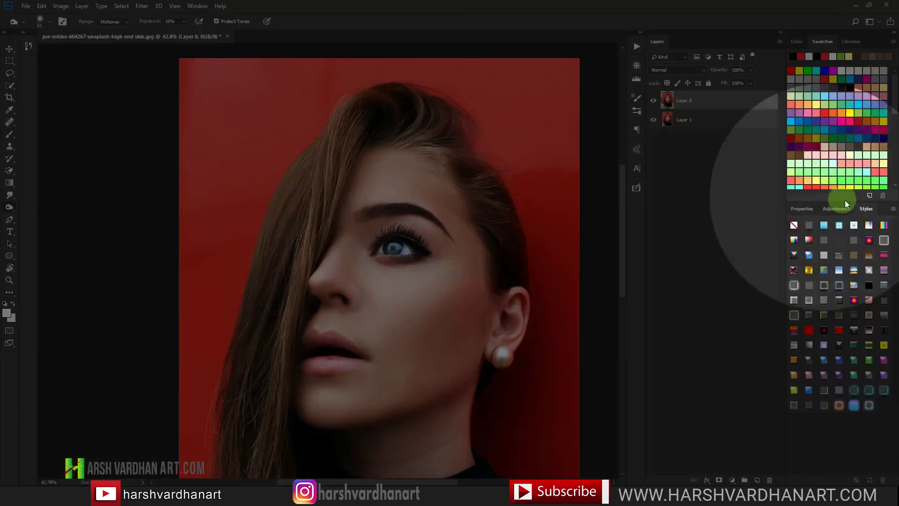
click(841, 207)
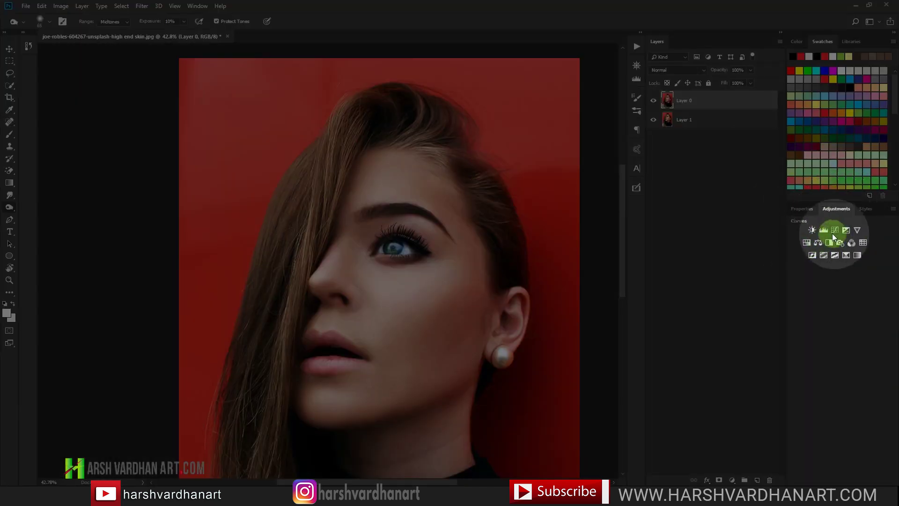
click(836, 232)
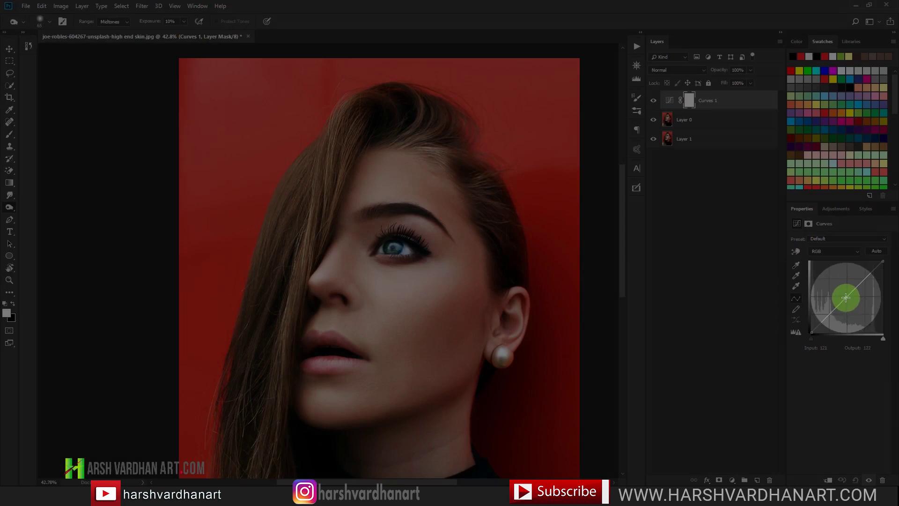
Step: Pull the Curves 1 midtones down to input 169, output 104 and set the layer's blend mode to Luminosity
drag(858, 286, 859, 303)
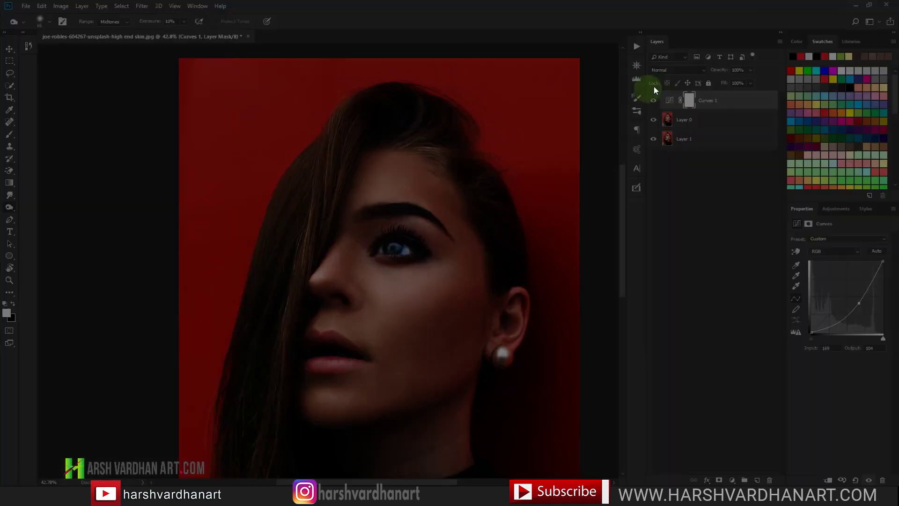
click(671, 71)
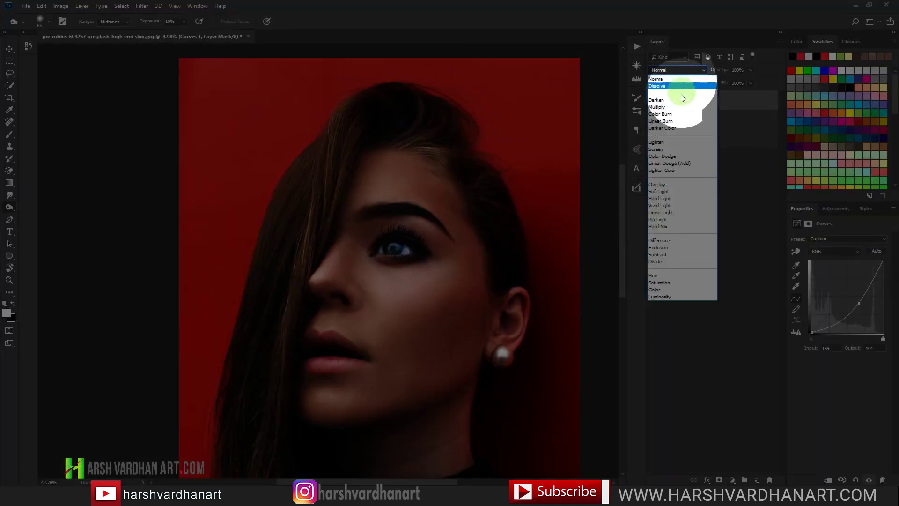
click(665, 297)
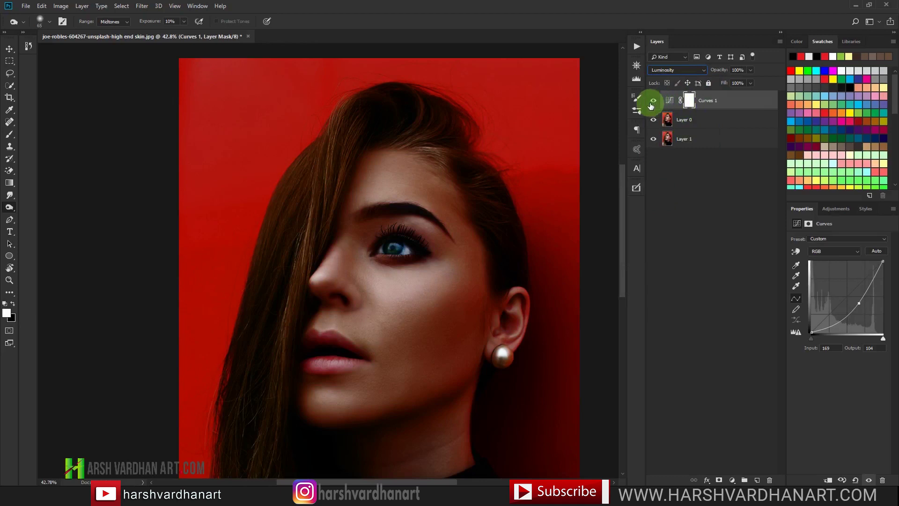
click(672, 71)
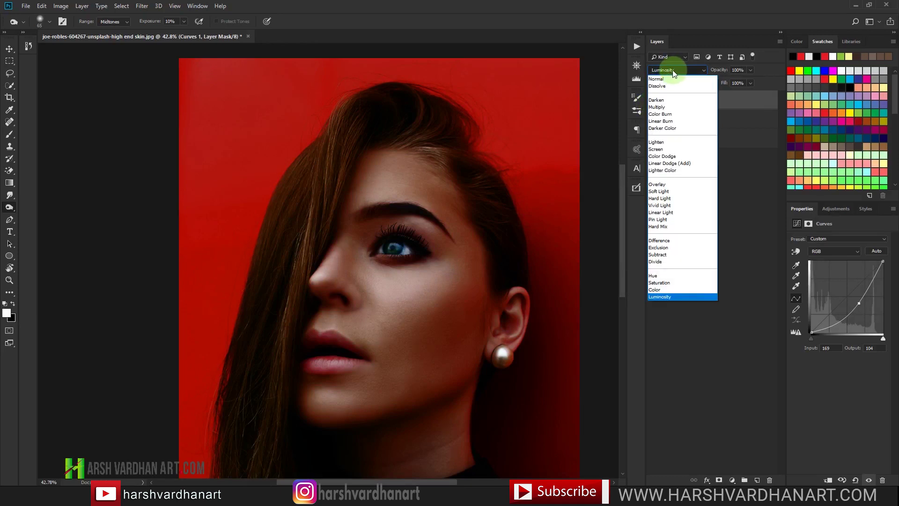
click(736, 154)
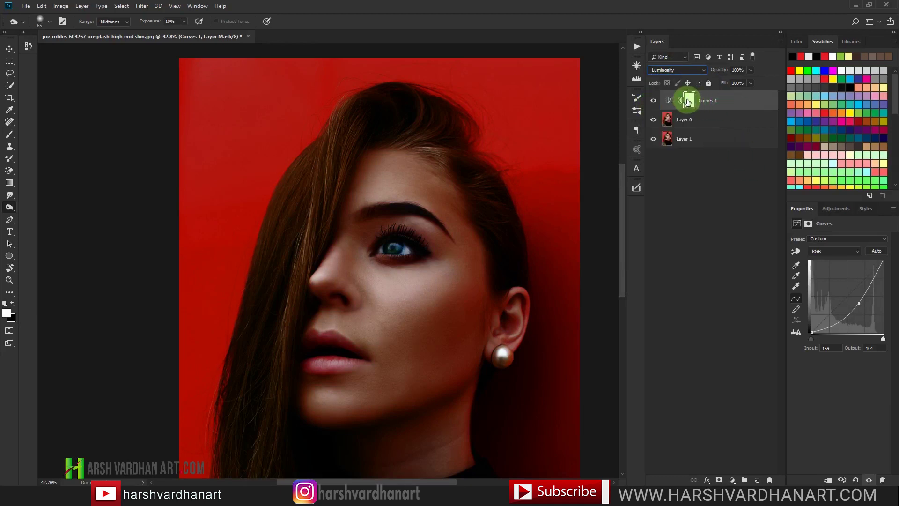
Step: Invert the Curves 1 layer mask to black and rename the layer as Burn
key(ctrl+i)
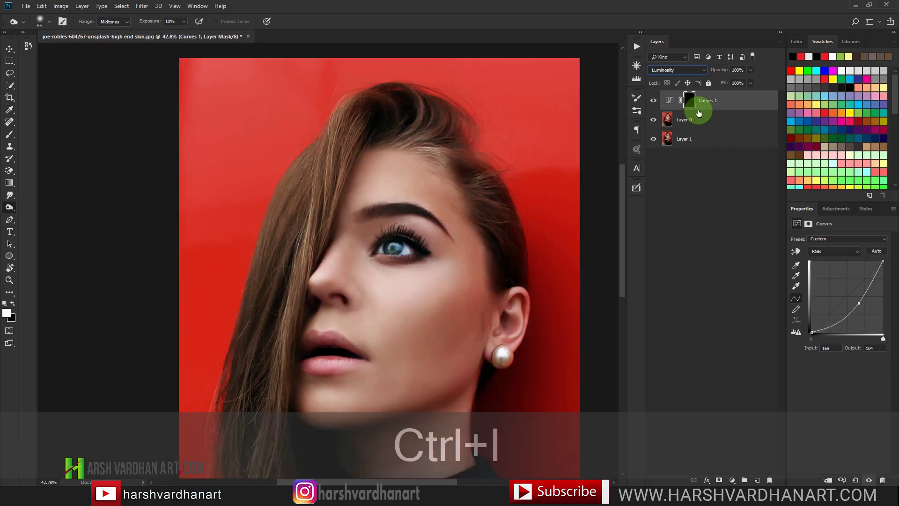
double_click(708, 100)
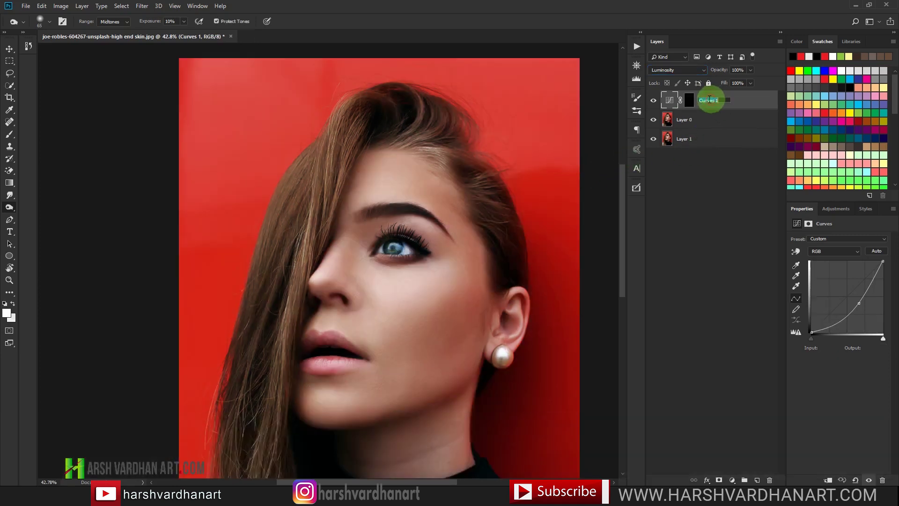
text(Burn)
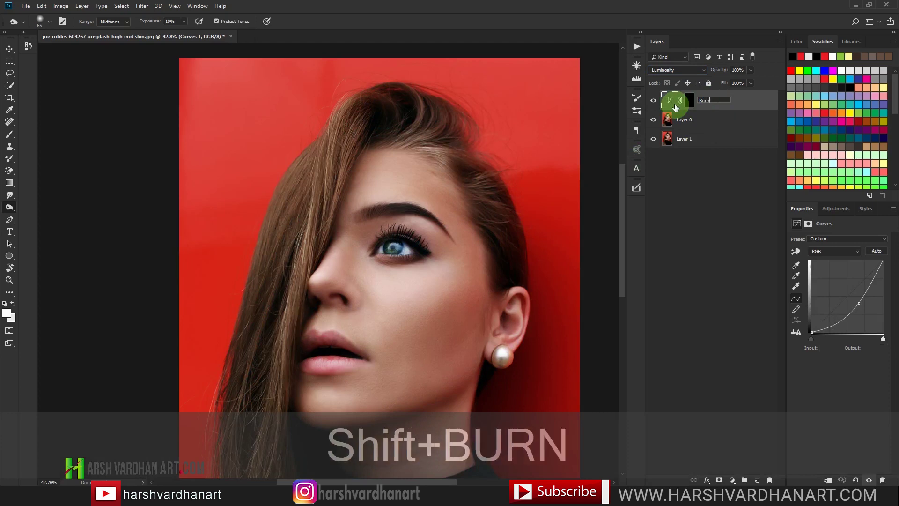
key(Return)
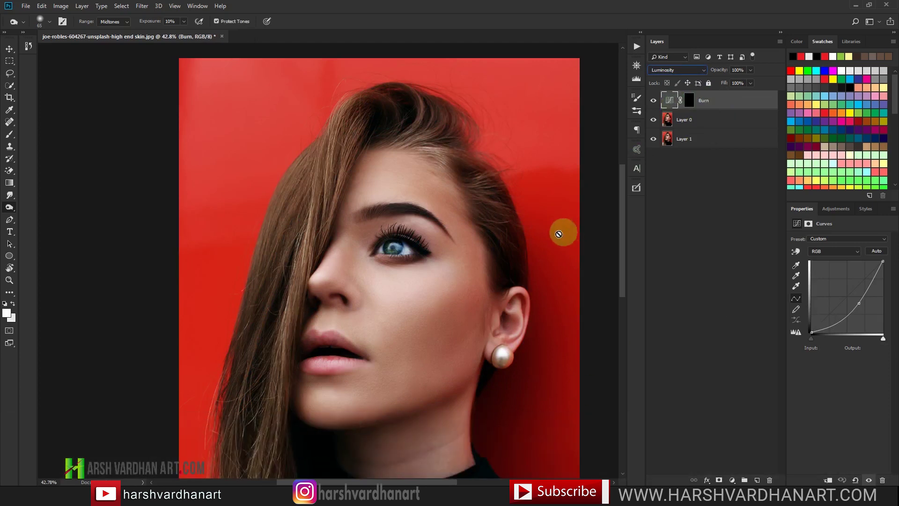
Step: Duplicate the Burn layer, raise the copy's curve to input 75, output 153, and preview the brightening by inverting its mask and back
key(ctrl+j)
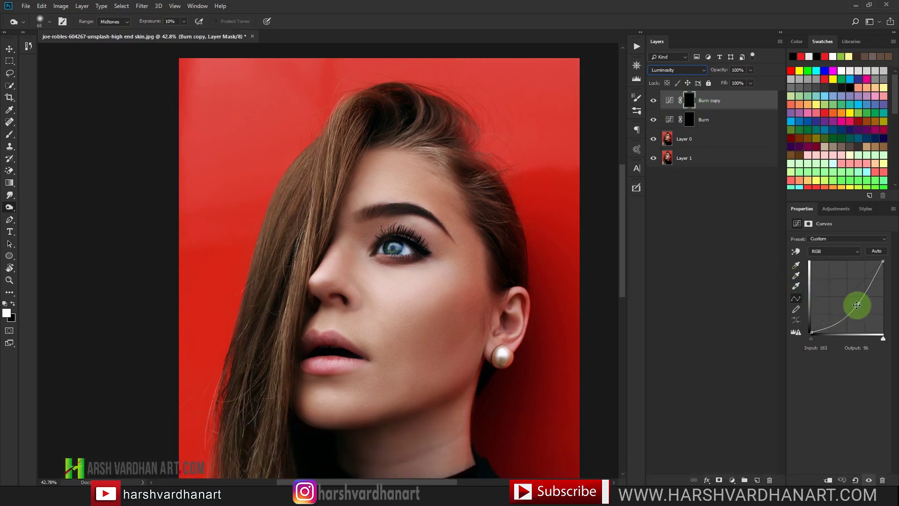
drag(854, 304, 832, 290)
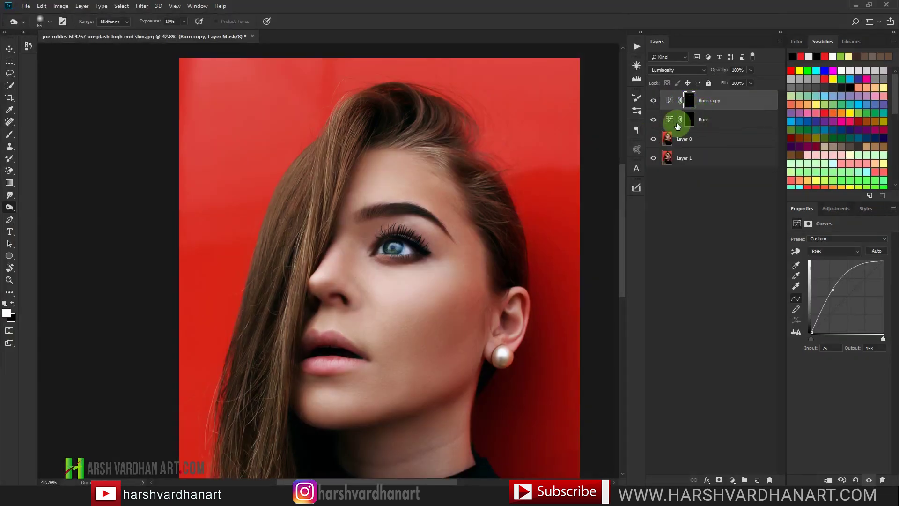
key(ctrl+i)
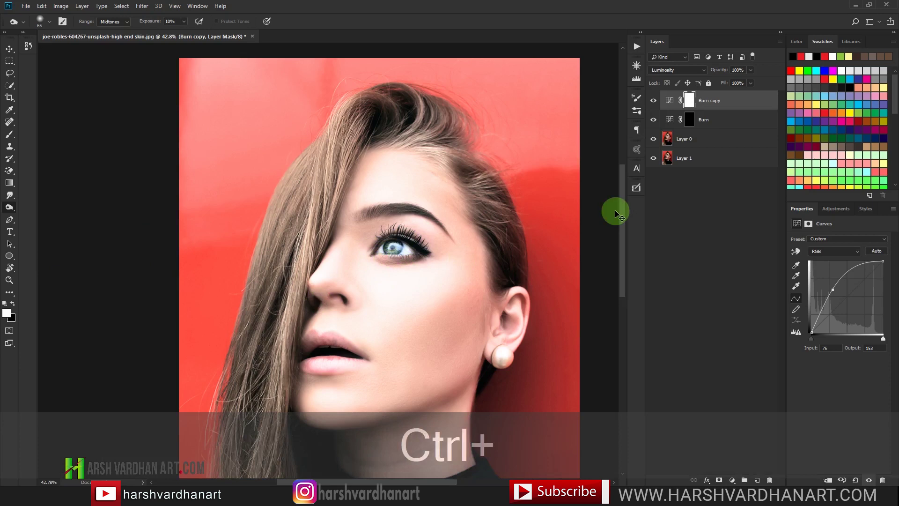
key(ctrl+i)
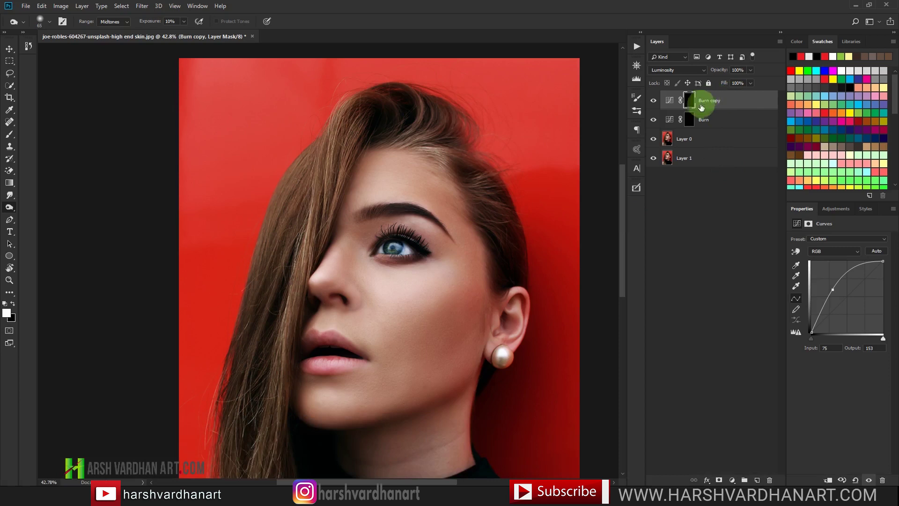
Step: Rename the Burn copy layer as Dodge
double_click(716, 101)
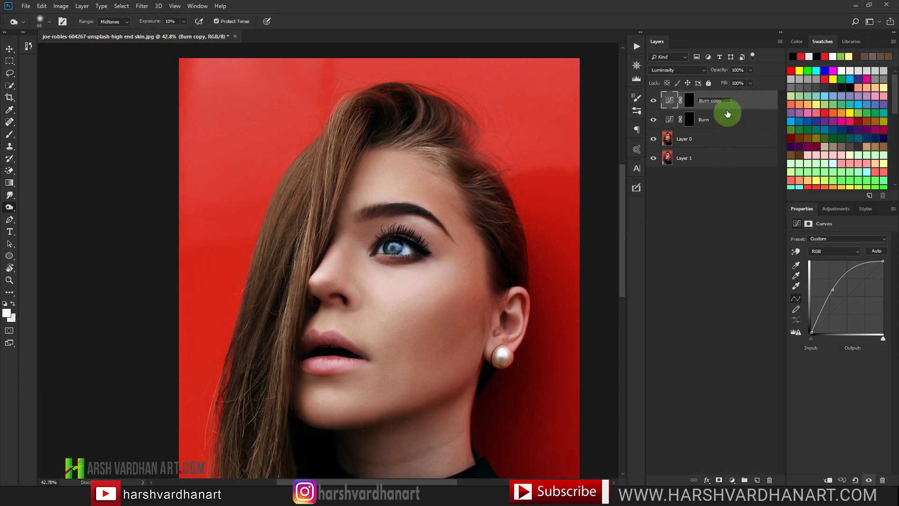
key(BackSpace)
key(BackSpace)
key(BackSpace)
key(BackSpace)
key(BackSpace)
key(BackSpace)
key(BackSpace)
key(BackSpace)
text(Dodge)
key(Return)
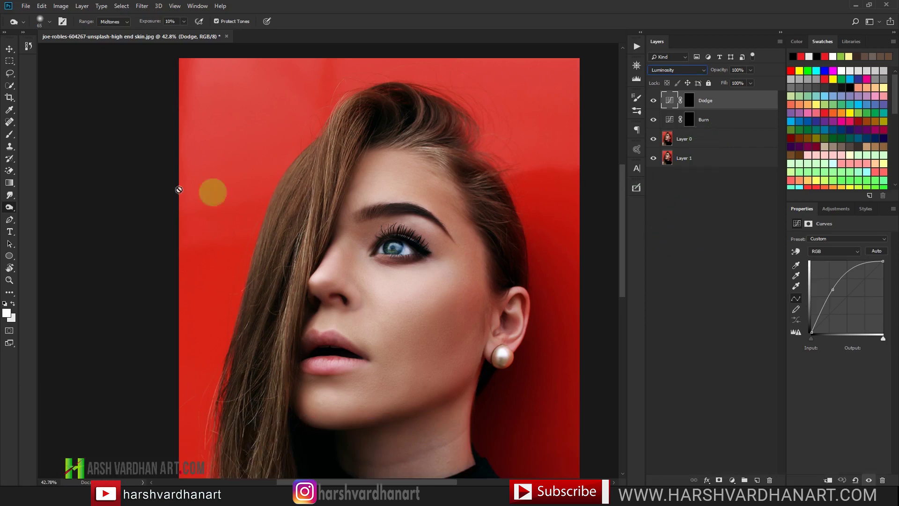
Step: Switch to the Brush tool, set its opacity to 10%, and try a stroke on the forehead
click(9, 135)
right_click(359, 231)
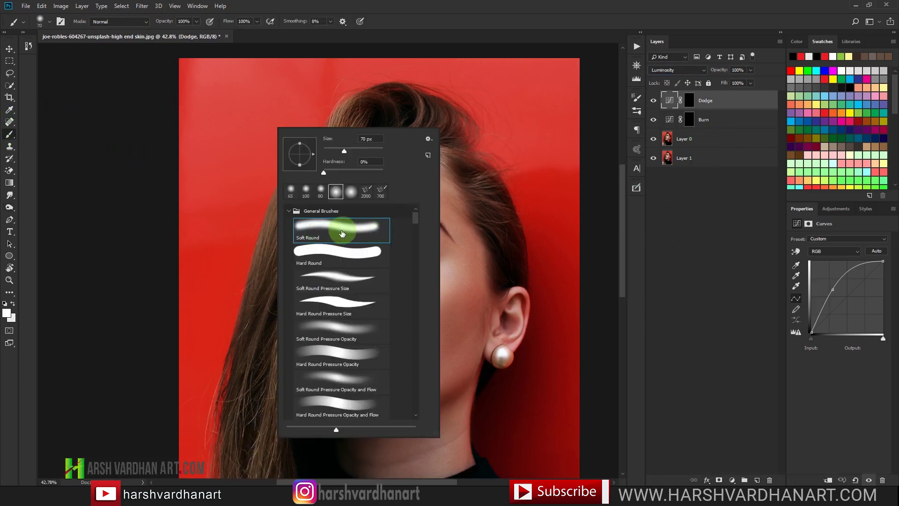
click(495, 21)
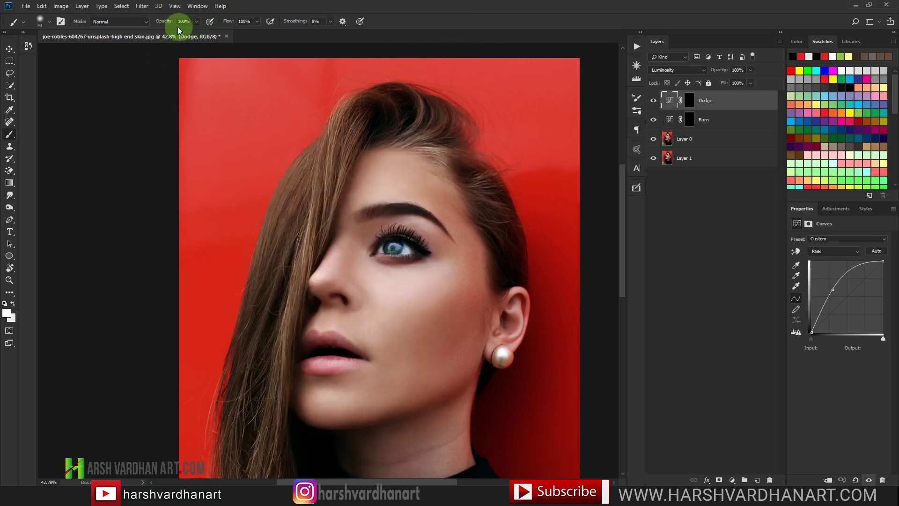
key(1)
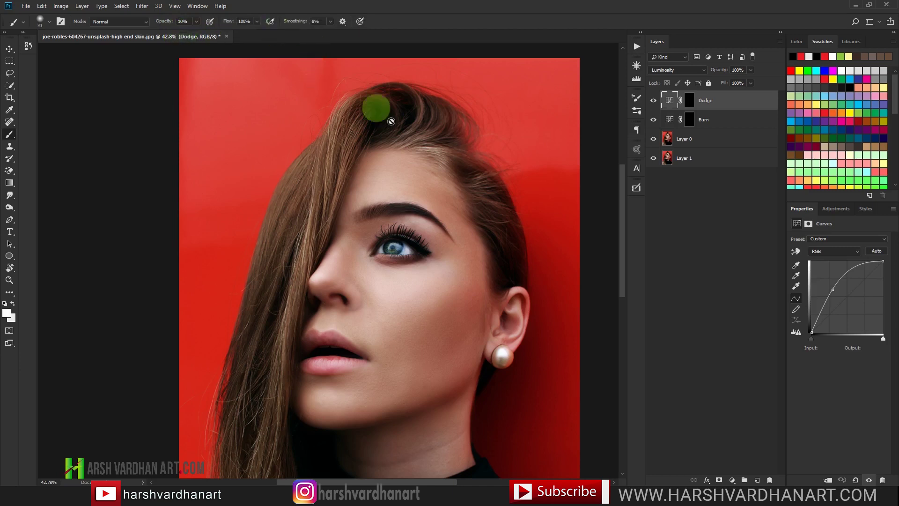
drag(447, 162, 422, 177)
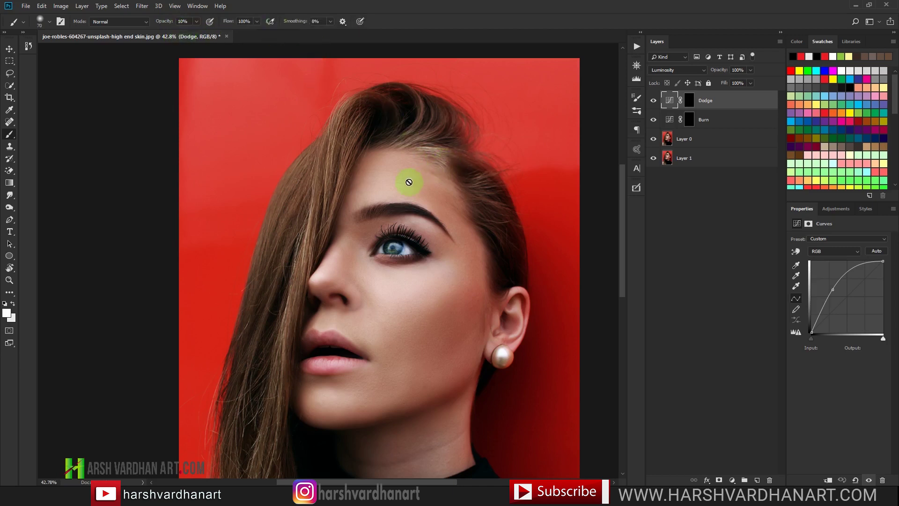
Step: Choose the Soft Round Pressure Opacity brush from the General Brushes
right_click(412, 176)
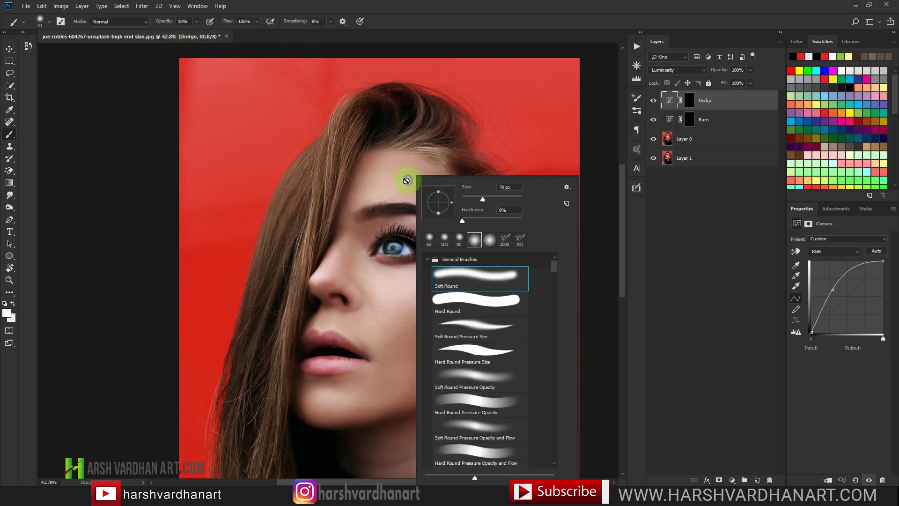
mouse_move(556, 266)
mouse_down()
mouse_move(557, 284)
mouse_move(557, 269)
mouse_move(470, 300)
mouse_move(490, 326)
mouse_up()
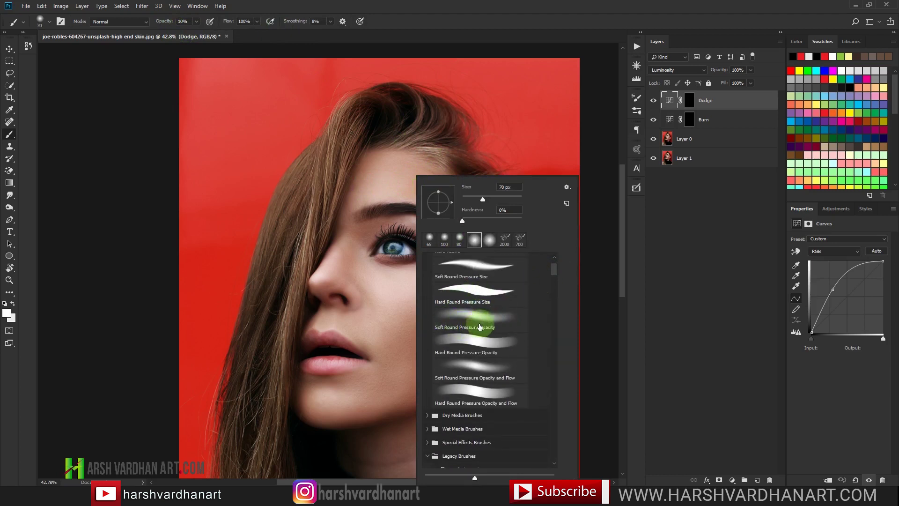
click(468, 323)
drag(554, 279, 557, 265)
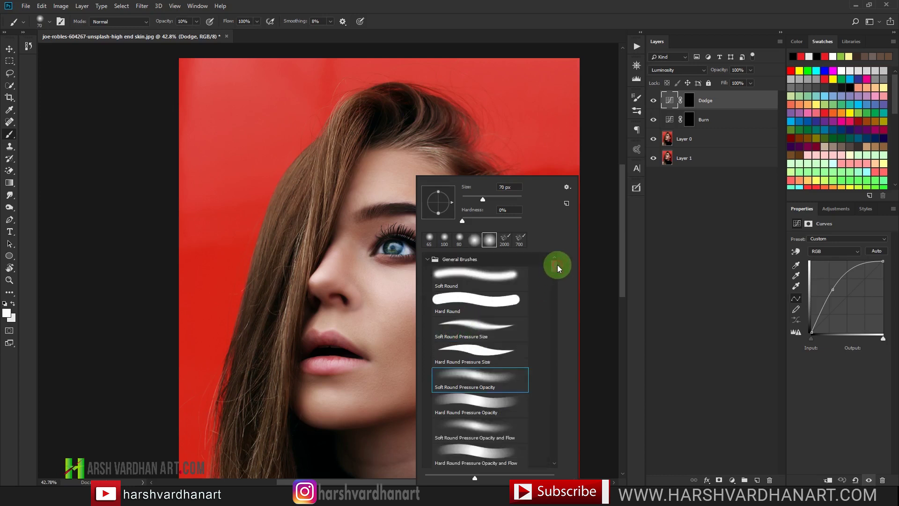
Step: Add a Black & White adjustment layer above the Dodge layer
click(692, 104)
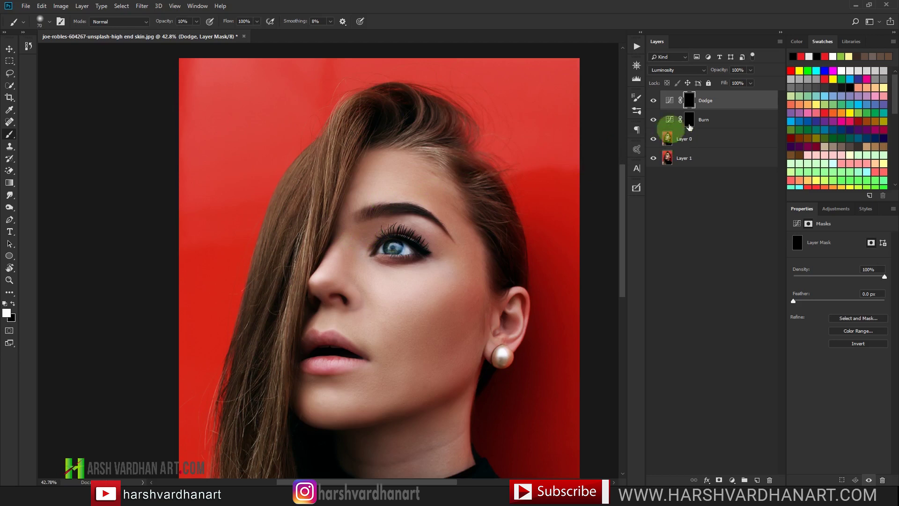
click(685, 121)
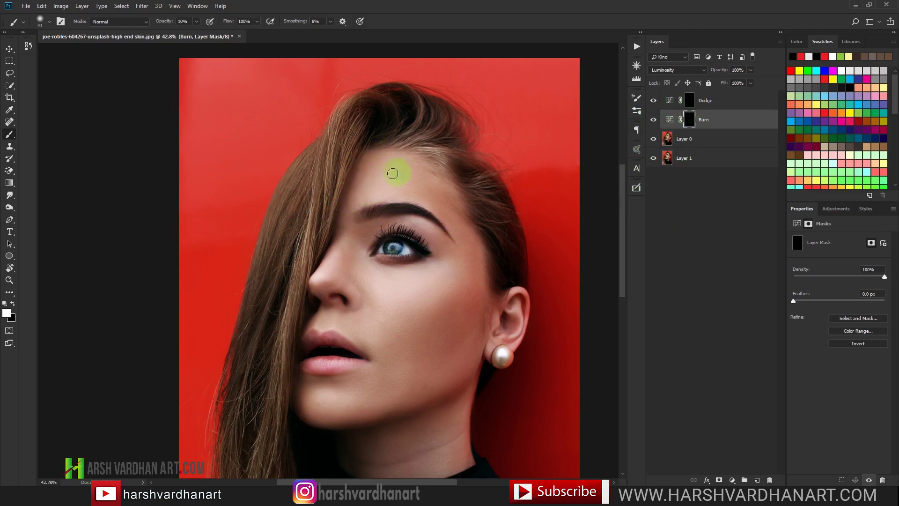
click(667, 102)
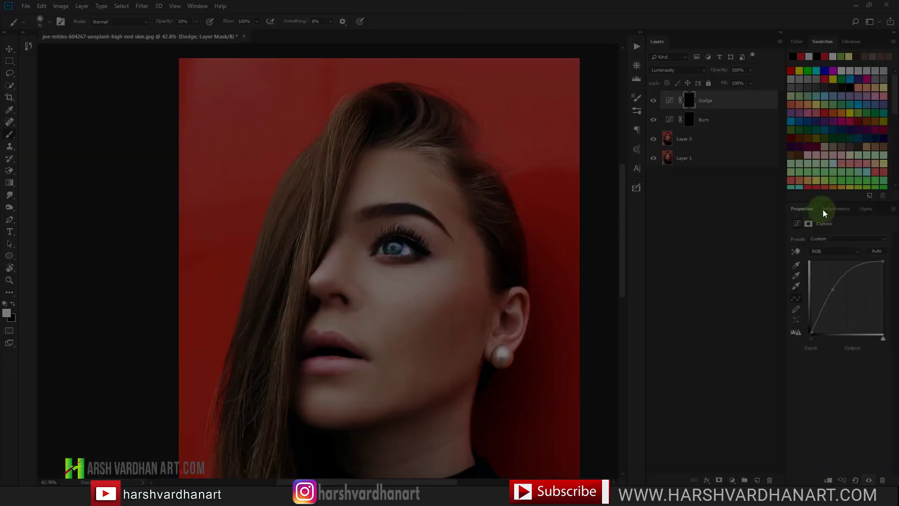
click(837, 209)
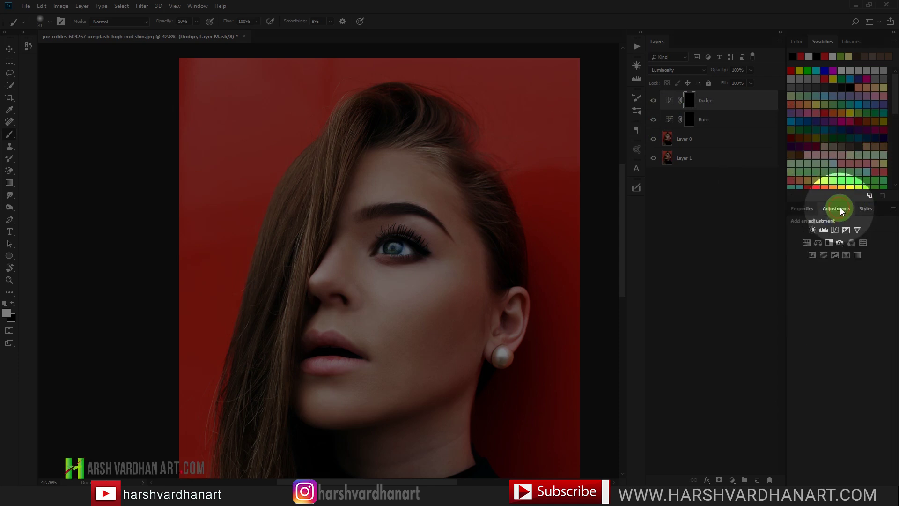
click(829, 243)
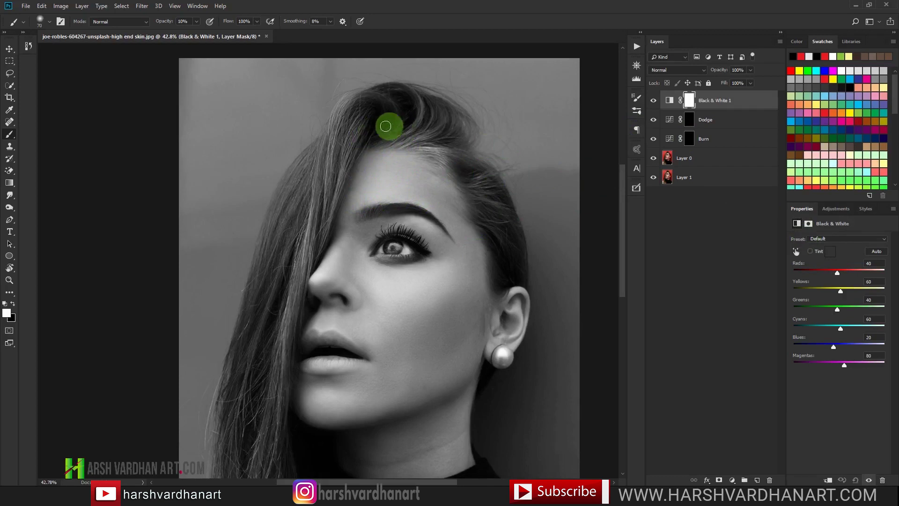
Step: Paint white on the Burn layer mask with a 150 px brush from the forehead hairline down the hair and below the chin
click(689, 140)
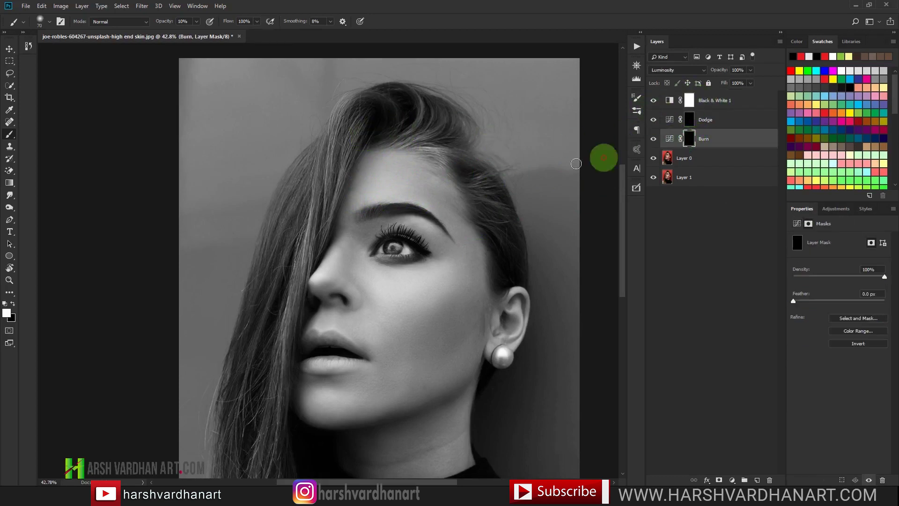
key(bracketright)
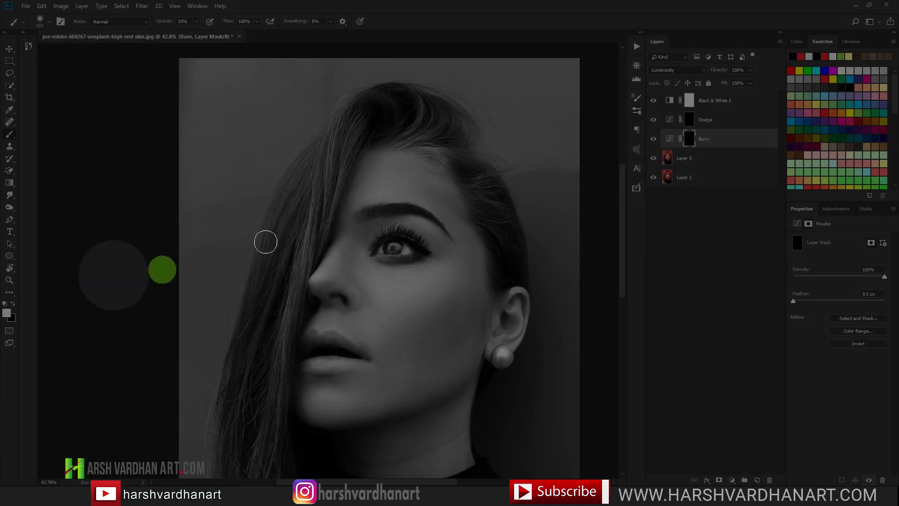
click(691, 143)
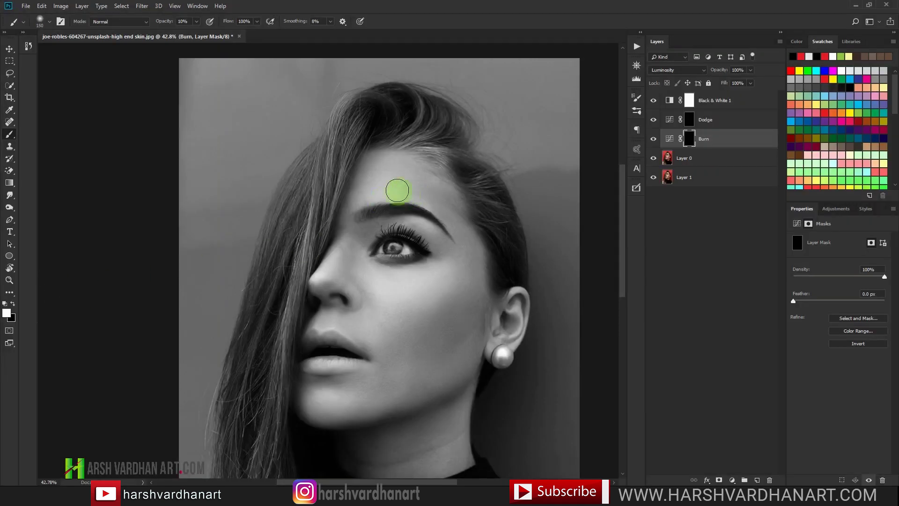
mouse_move(365, 156)
mouse_down()
mouse_move(334, 217)
mouse_move(371, 161)
mouse_move(344, 199)
mouse_move(452, 168)
mouse_move(433, 162)
mouse_move(501, 213)
mouse_move(482, 212)
mouse_move(507, 272)
mouse_move(474, 170)
mouse_move(377, 113)
mouse_move(394, 103)
mouse_move(404, 125)
mouse_move(459, 132)
mouse_move(439, 111)
mouse_move(449, 129)
mouse_move(406, 220)
mouse_move(328, 253)
mouse_move(333, 230)
mouse_move(354, 251)
mouse_move(351, 242)
mouse_move(335, 281)
mouse_move(364, 238)
mouse_move(359, 232)
mouse_move(360, 254)
mouse_move(341, 272)
mouse_move(361, 291)
mouse_move(348, 288)
mouse_move(349, 310)
mouse_move(326, 309)
mouse_move(351, 312)
mouse_move(316, 334)
mouse_move(338, 353)
mouse_move(319, 342)
mouse_move(414, 384)
mouse_move(439, 379)
mouse_move(398, 399)
mouse_move(404, 404)
mouse_move(480, 294)
mouse_move(415, 335)
mouse_move(459, 309)
mouse_move(394, 331)
mouse_move(478, 315)
mouse_move(432, 350)
mouse_move(487, 299)
mouse_move(460, 338)
mouse_move(469, 338)
mouse_move(503, 260)
mouse_move(494, 280)
mouse_move(441, 278)
mouse_move(292, 219)
mouse_move(235, 423)
mouse_move(266, 427)
mouse_move(283, 299)
mouse_up()
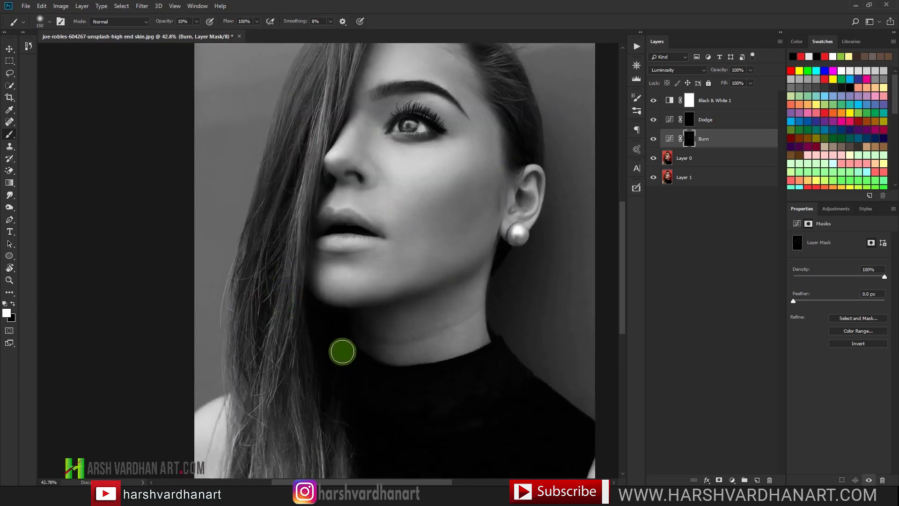
mouse_move(342, 351)
mouse_down()
mouse_move(367, 346)
mouse_move(364, 334)
mouse_move(345, 349)
mouse_up()
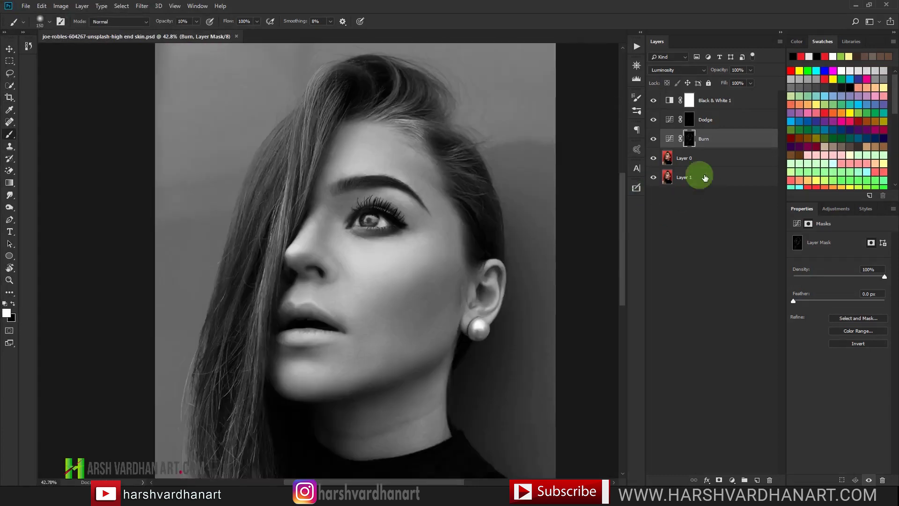
Step: Hide the Black & White 1 layer and switch off the Burn layer to compare the color portrait without the burning
mouse_move(696, 175)
mouse_down()
mouse_move(676, 157)
mouse_move(698, 145)
mouse_move(697, 123)
mouse_move(651, 104)
mouse_move(667, 104)
mouse_up()
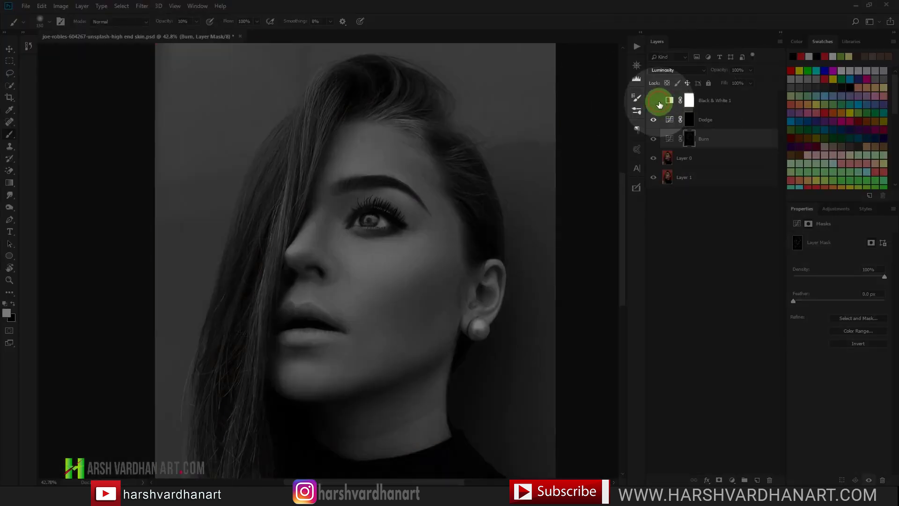
click(653, 101)
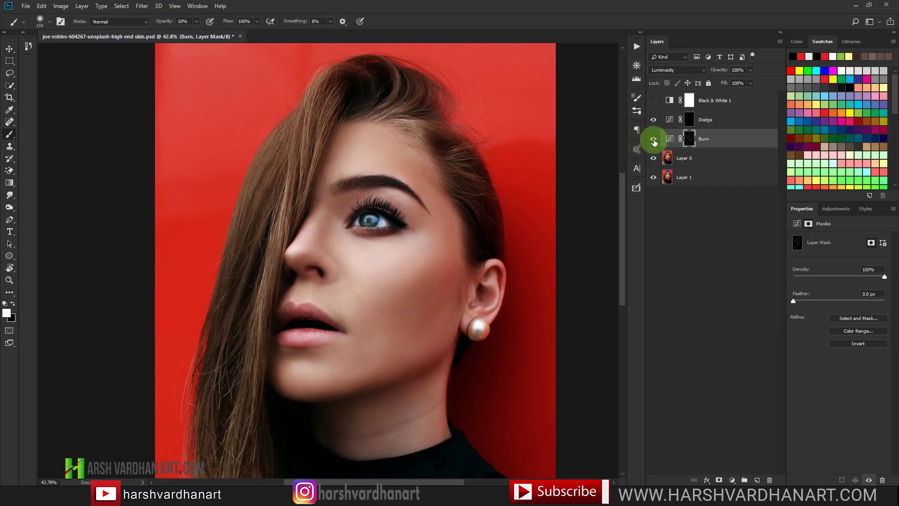
click(652, 140)
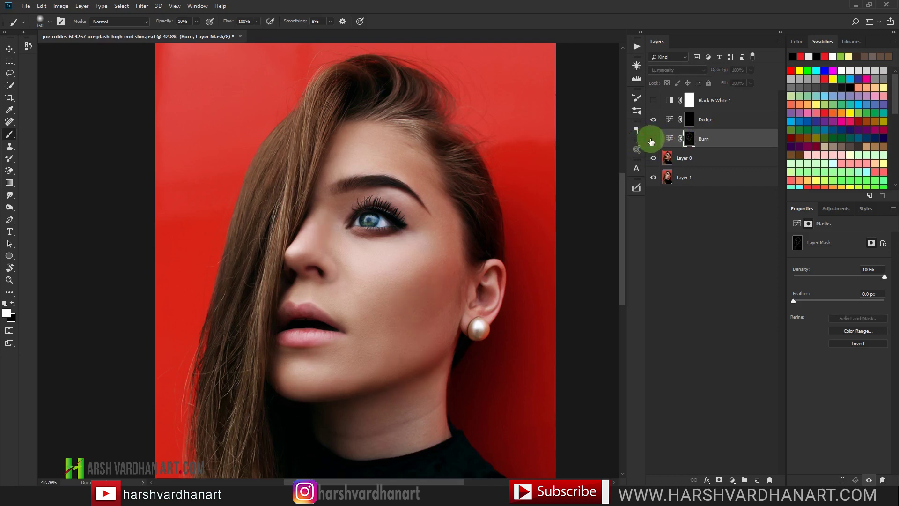
Step: Toggle the Burn layer's visibility to compare the portrait with and without the burning, leaving the layer on
click(653, 140)
click(654, 140)
click(653, 141)
click(654, 140)
click(654, 140)
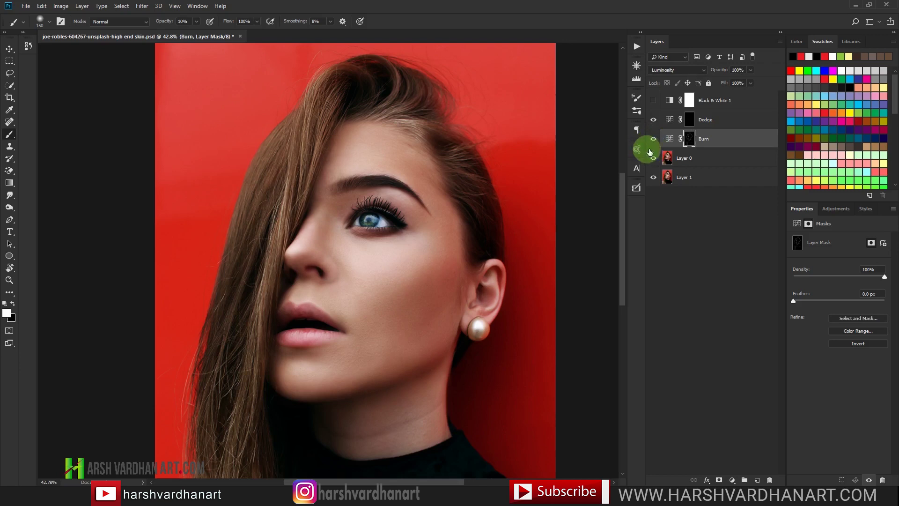
Step: Turn on the Black & White 1 layer and paint white at 10% opacity on the Dodge mask over the forehead, cheek, lips and hair
click(692, 122)
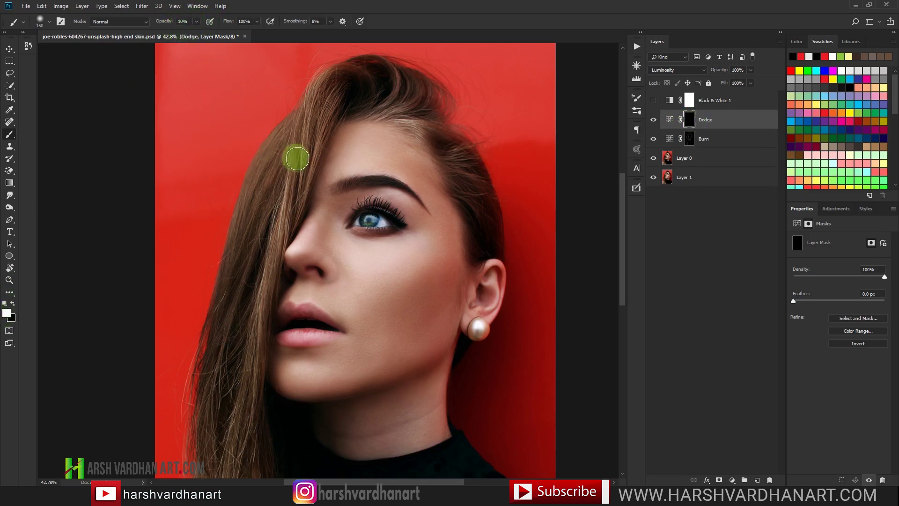
mouse_move(359, 180)
mouse_down()
mouse_move(398, 176)
mouse_move(381, 201)
mouse_up()
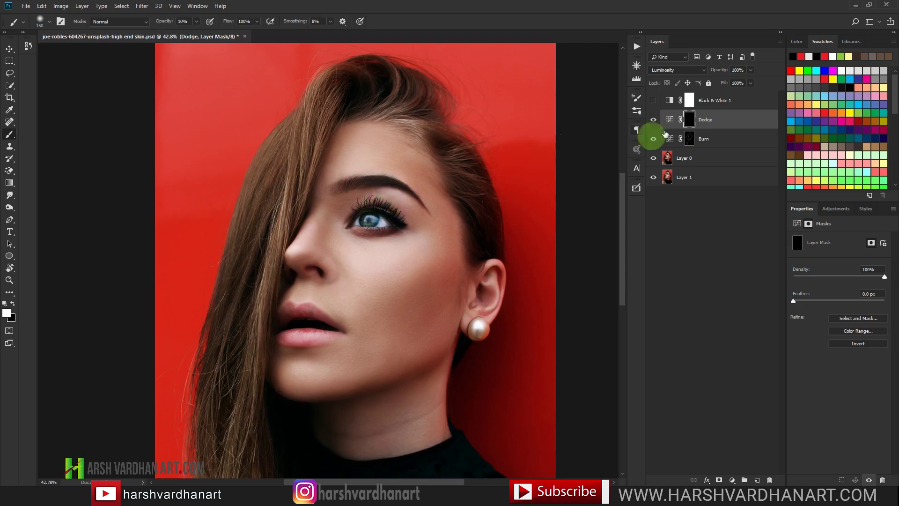
click(655, 101)
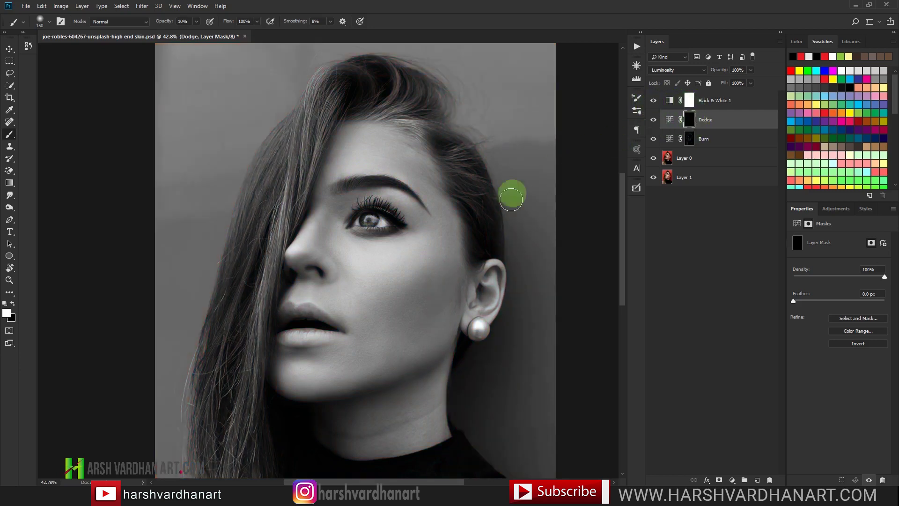
mouse_move(351, 140)
mouse_down()
mouse_move(378, 139)
mouse_move(361, 155)
mouse_move(406, 205)
mouse_move(385, 204)
mouse_move(406, 204)
mouse_move(406, 215)
mouse_move(300, 231)
mouse_move(365, 264)
mouse_up()
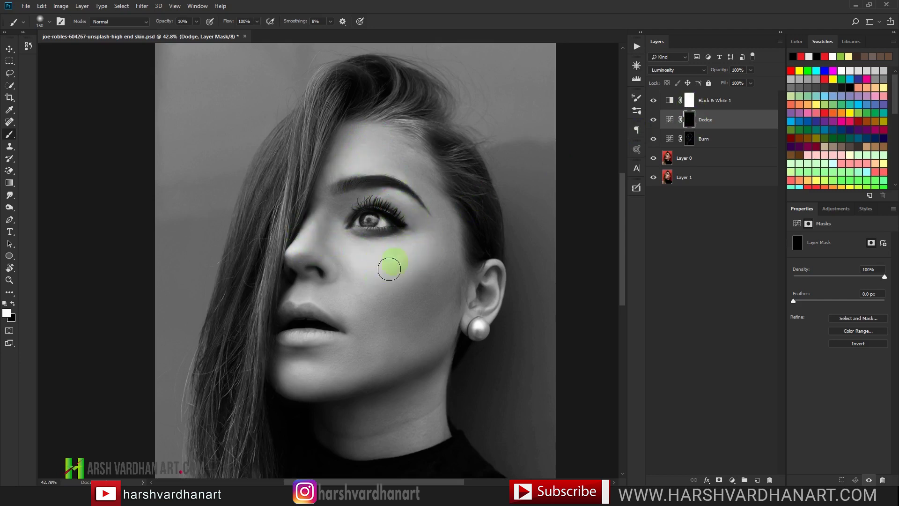
mouse_move(310, 298)
mouse_down()
mouse_move(349, 320)
mouse_move(310, 348)
mouse_move(326, 342)
mouse_move(344, 350)
mouse_up()
drag(266, 249, 237, 226)
Step: Paint further highlights on the Dodge mask over the face, neck and hair with a smaller brush, raising its opacity to 100%
key(bracketleft)
mouse_move(399, 231)
mouse_down()
mouse_move(281, 191)
mouse_move(274, 345)
mouse_move(321, 106)
mouse_move(409, 352)
mouse_move(273, 241)
mouse_move(271, 104)
mouse_up()
key(0)
key(bracketleft)
key(bracketleft)
drag(365, 419, 426, 337)
mouse_move(335, 60)
mouse_down()
mouse_move(275, 213)
mouse_move(278, 144)
mouse_up()
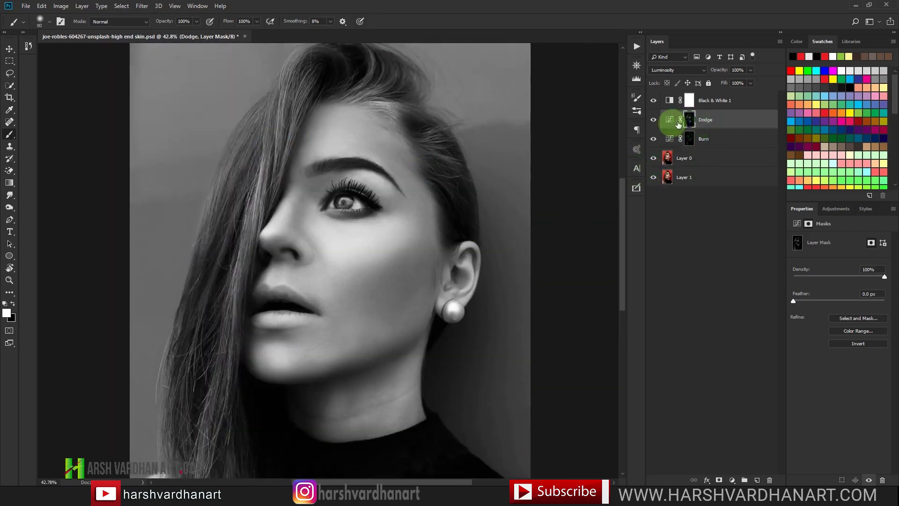
Step: Hide the Black & White 1 layer and toggle the Dodge layer to compare the color portrait with and without the dodging
click(653, 101)
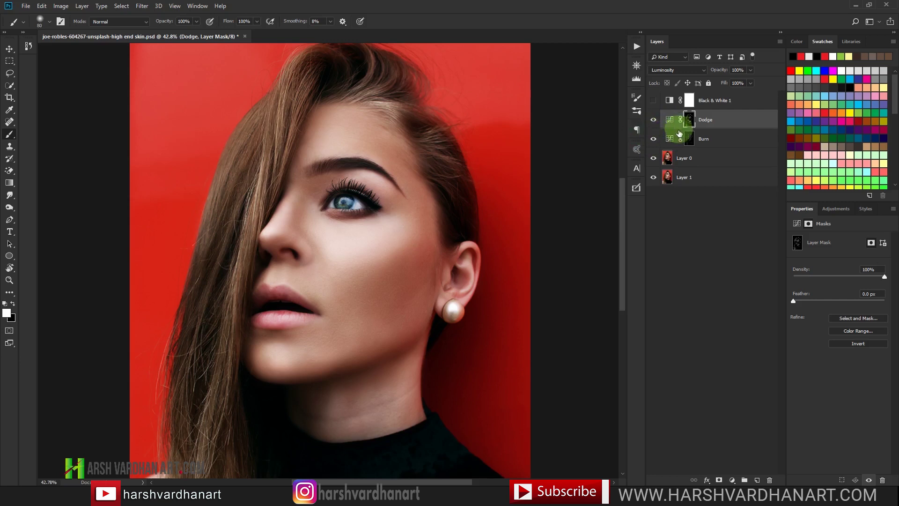
click(654, 120)
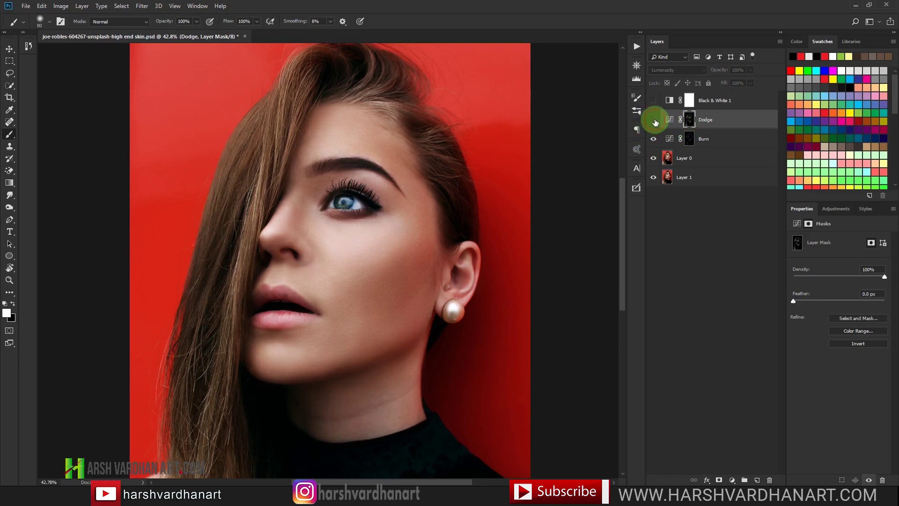
click(654, 121)
click(654, 121)
click(652, 121)
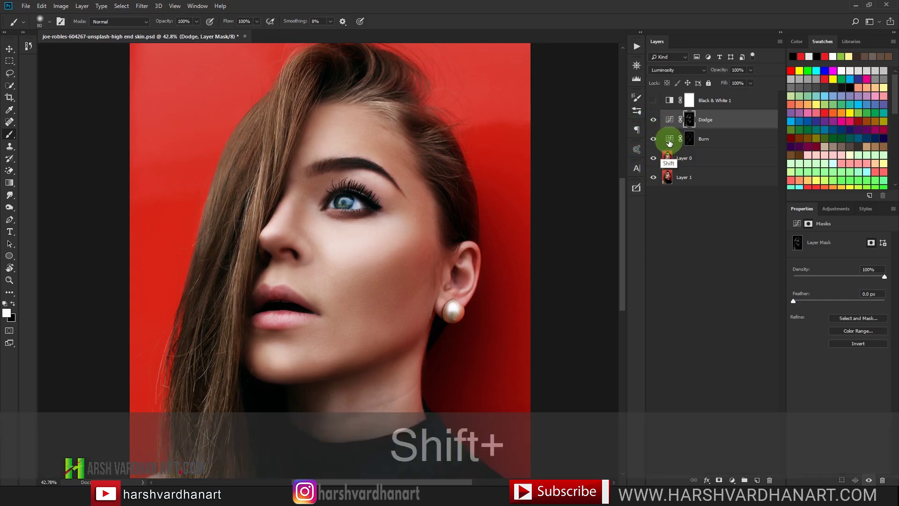
Step: Group the Dodge and Burn layers and toggle the group's visibility to compare the portrait before and after
shift+click(665, 142)
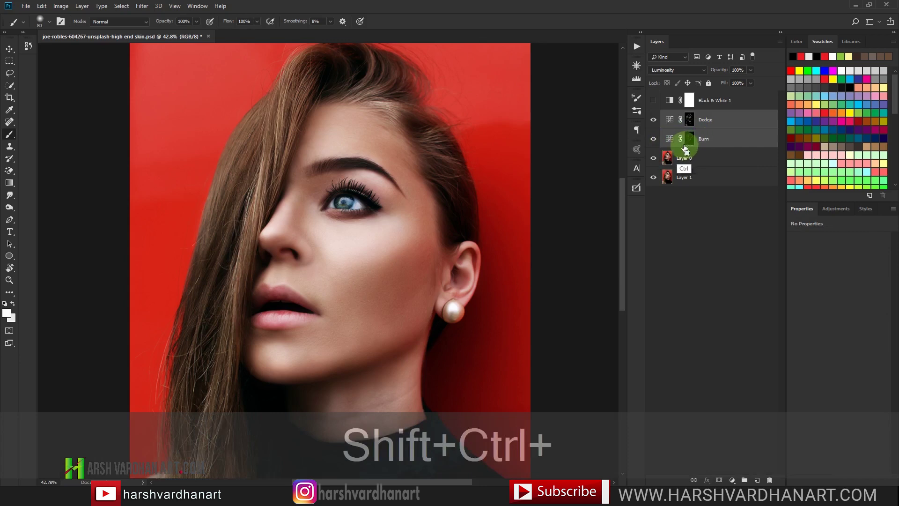
key(ctrl+shift+g)
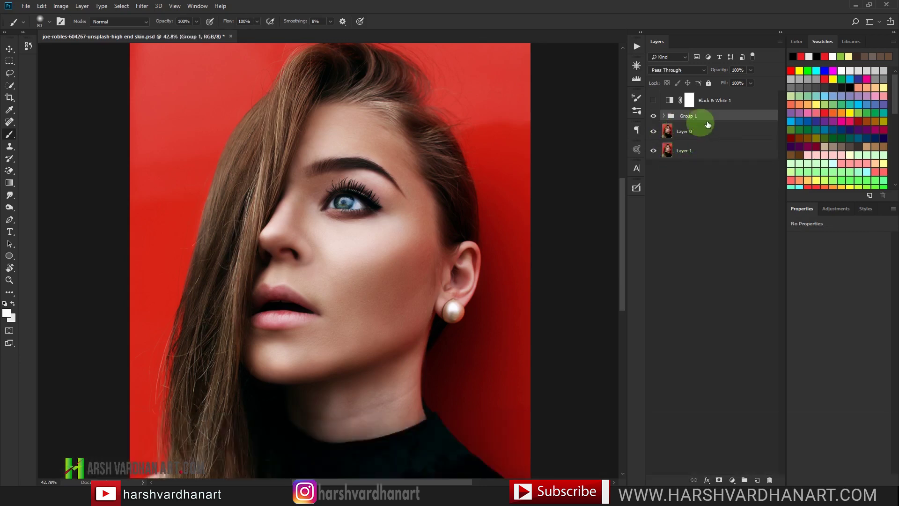
click(654, 117)
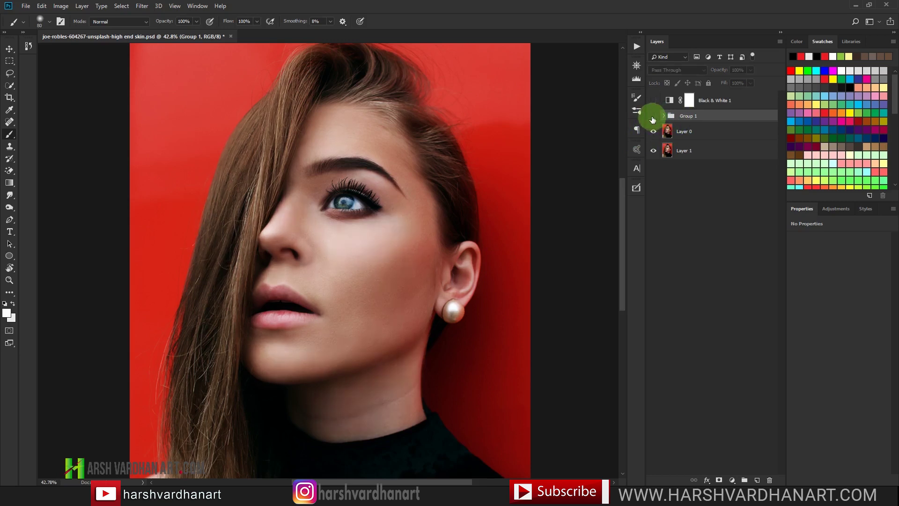
click(653, 117)
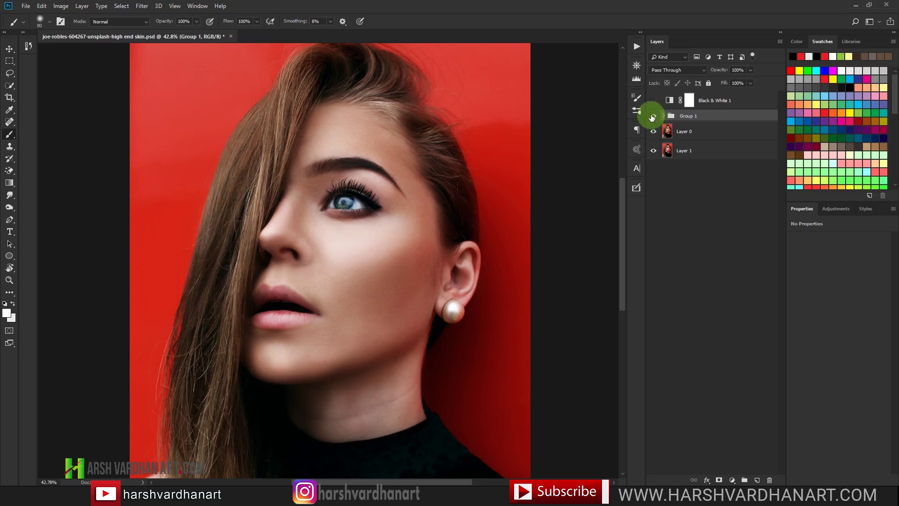
click(653, 118)
click(653, 117)
key(ctrl+minus)
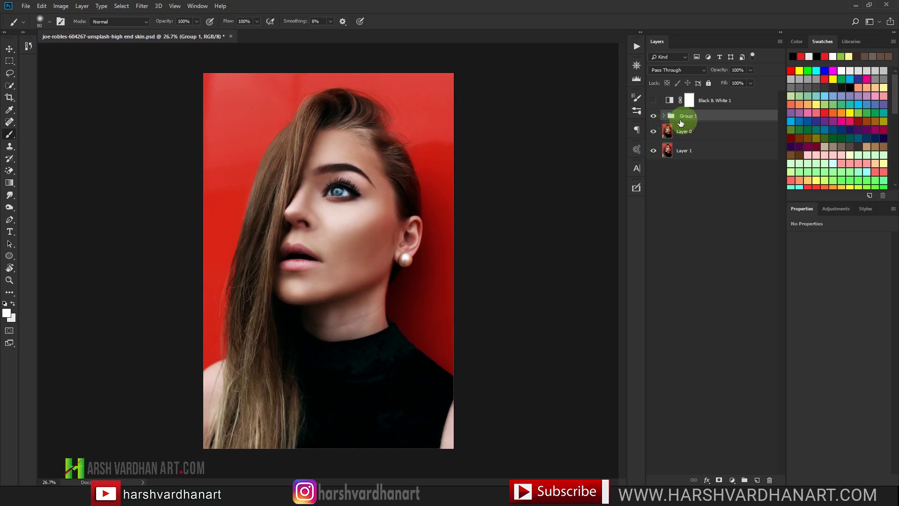
click(653, 117)
click(653, 116)
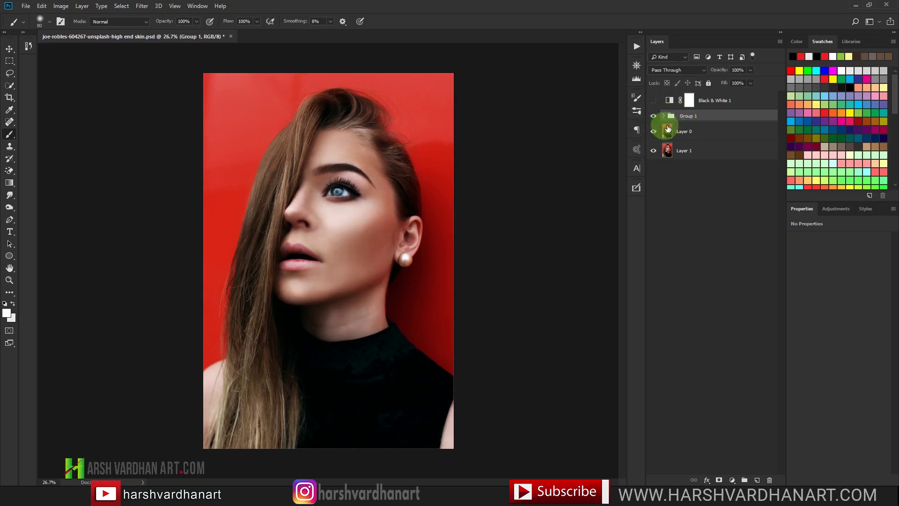
Step: Delete the Black & White 1 layer and the group holding the Dodge and Burn layers
click(668, 99)
drag(668, 98, 682, 118)
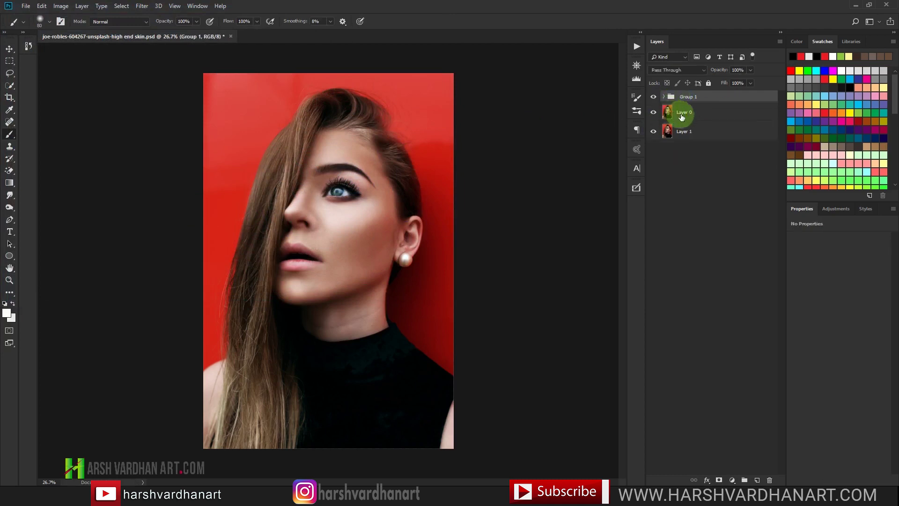
key(Delete)
Step: Bring up the list of installed actions
click(636, 47)
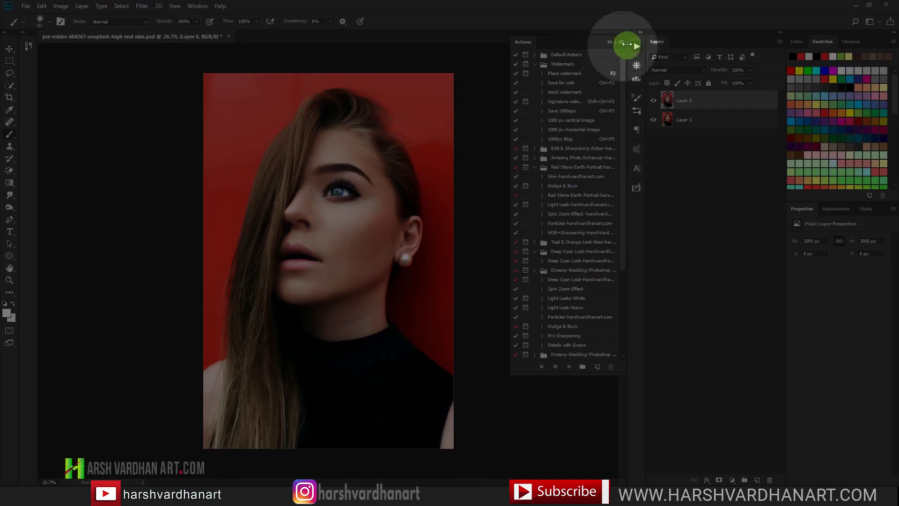
click(197, 6)
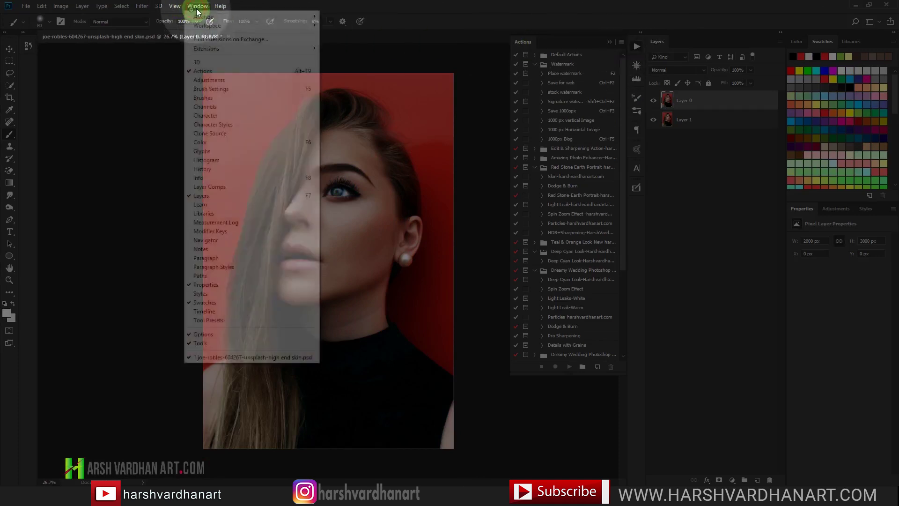
click(565, 24)
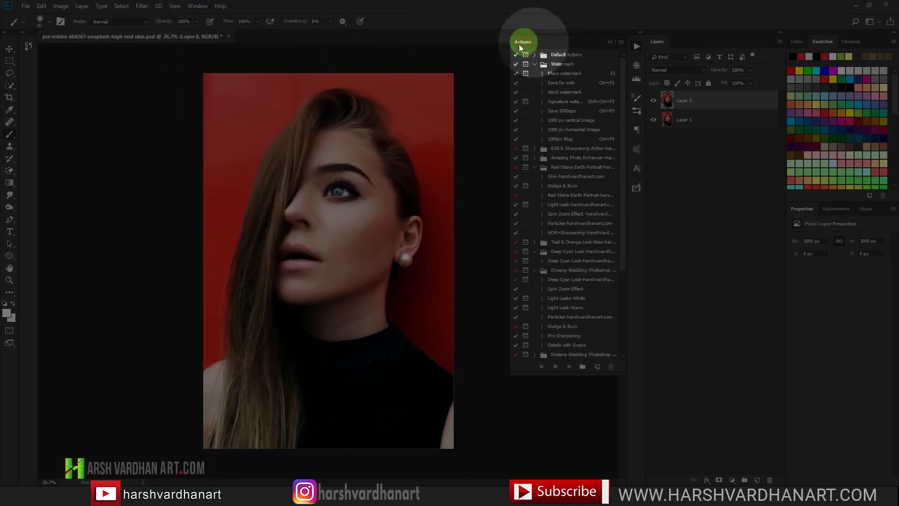
Step: Browse the action files available for loading and cancel without loading one
click(624, 45)
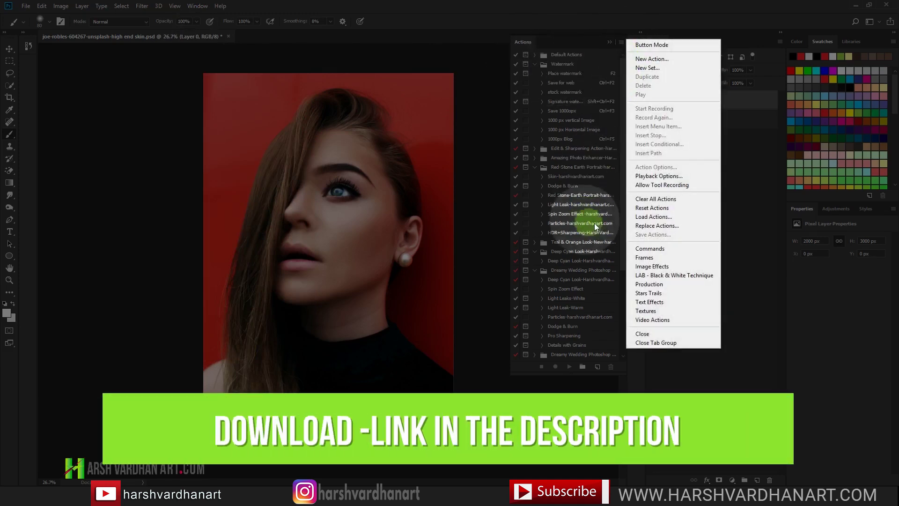
click(666, 218)
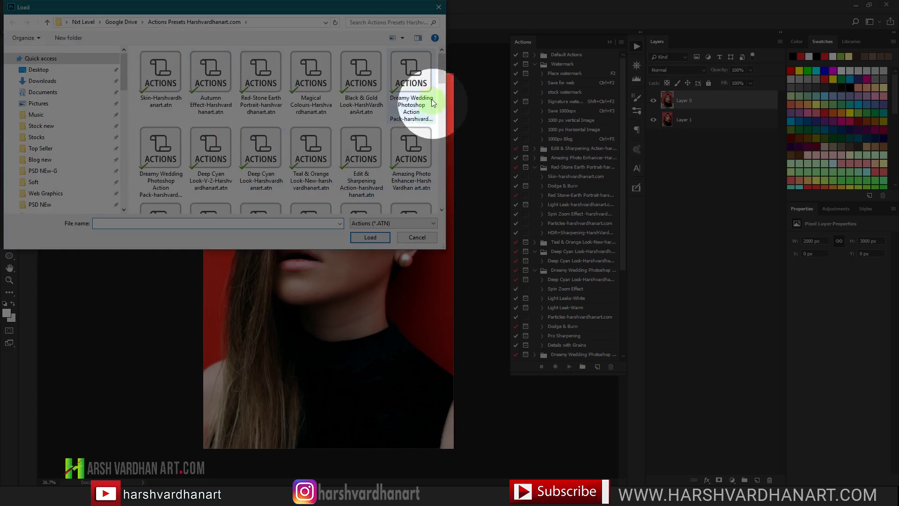
drag(442, 75, 415, 217)
click(417, 236)
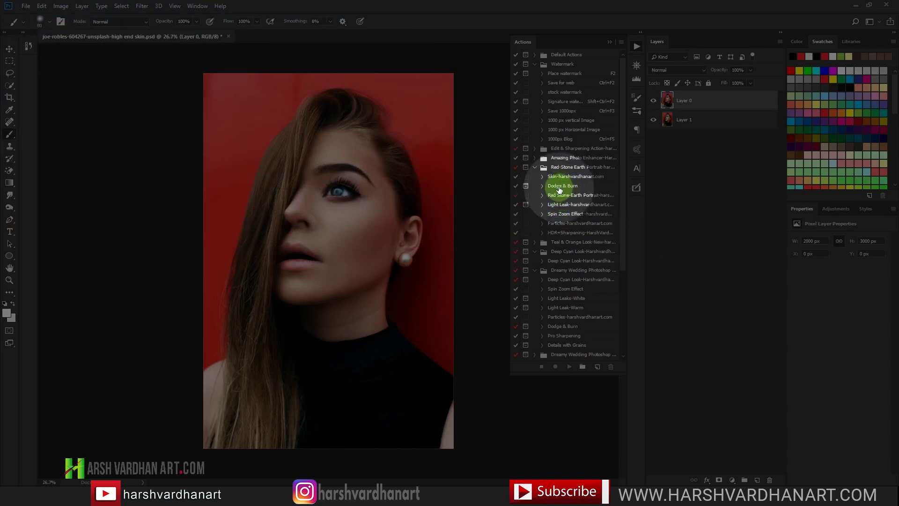
Step: Play the Dodge & Burn action from the Red-Stone Earth Portrait set and stop it at the painting message
click(555, 189)
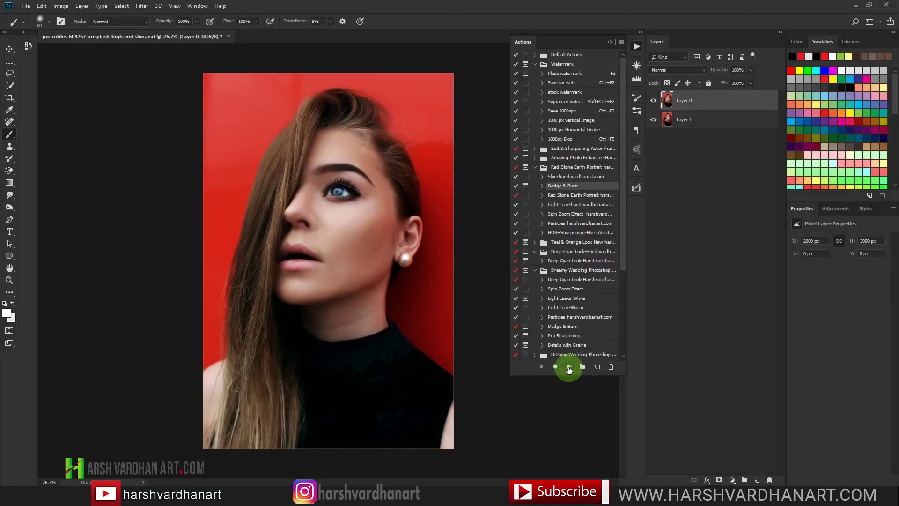
click(569, 367)
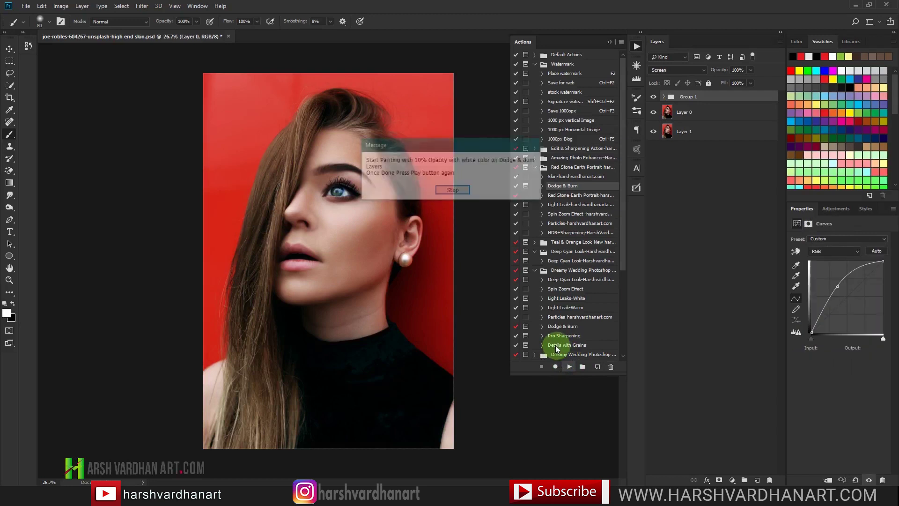
click(453, 191)
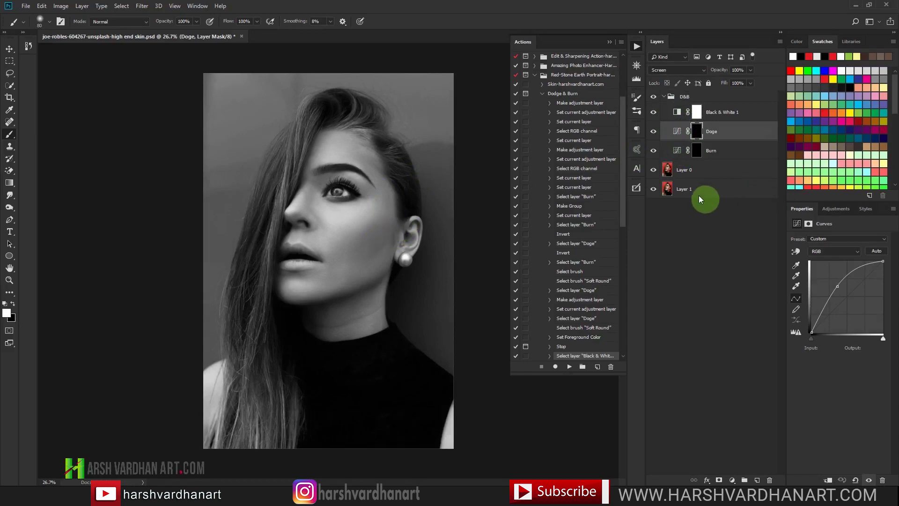
Step: Toggle the D&B group's visibility to compare the portrait with and without it, leaving the group hidden
click(655, 96)
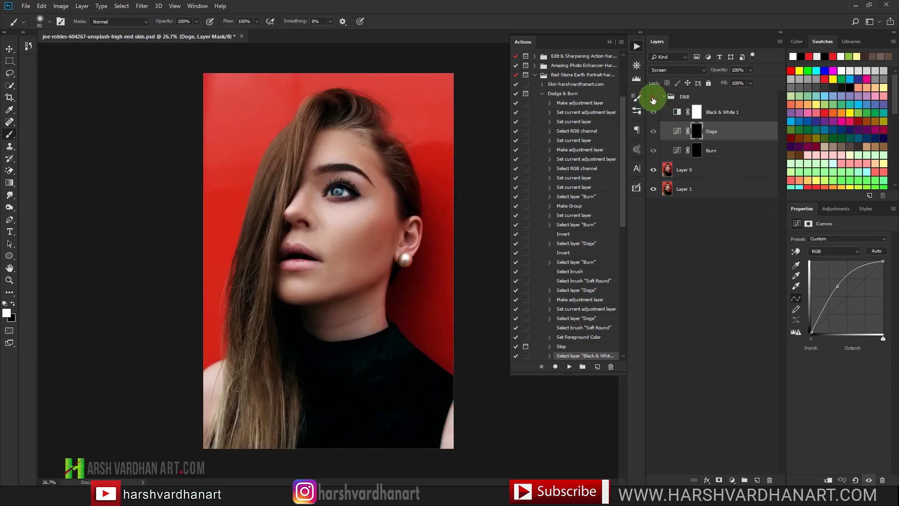
click(656, 99)
click(654, 97)
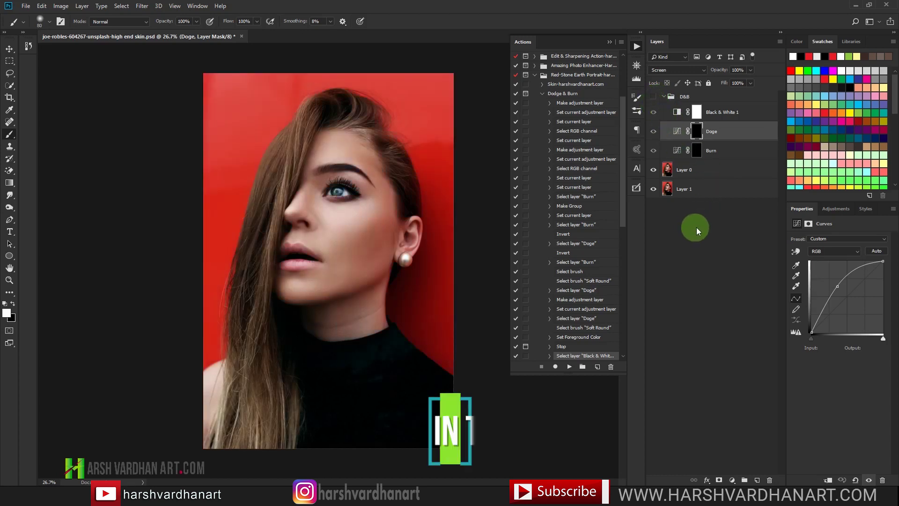